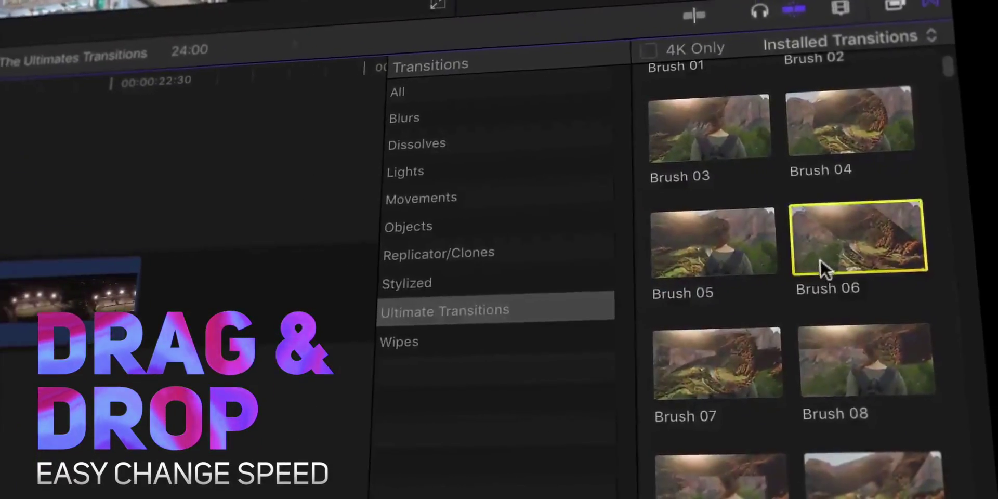
{"action": "mouse_move", "coordinate": [821, 263]}
{"action": "left_mouse_down"}
{"action": "mouse_move", "coordinate": [520, 309]}
{"action": "mouse_move", "coordinate": [488, 282]}
{"action": "mouse_move", "coordinate": [650, 285]}
{"action": "mouse_move", "coordinate": [670, 264]}
{"action": "mouse_move", "coordinate": [584, 289]}
{"action": "left_mouse_up"}
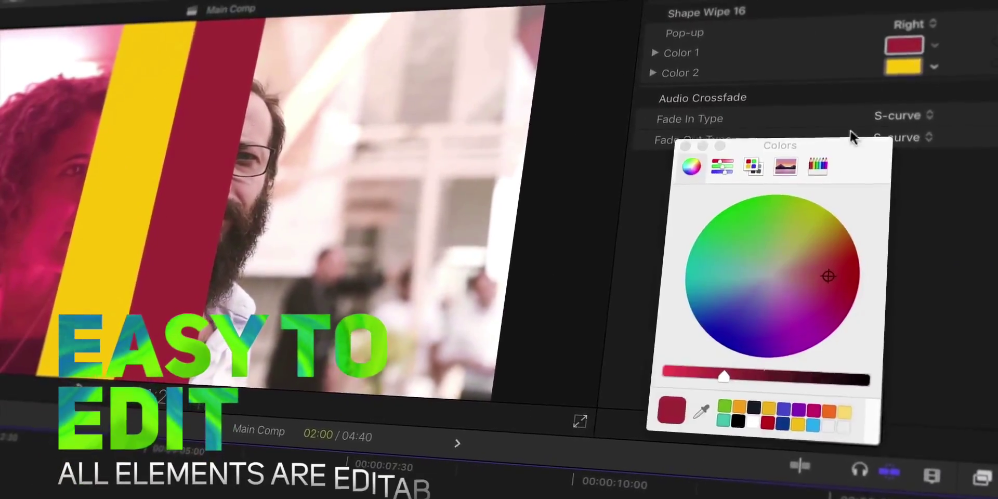
{"action": "left_click", "coordinate": [813, 426]}
{"action": "left_click", "coordinate": [904, 67]}
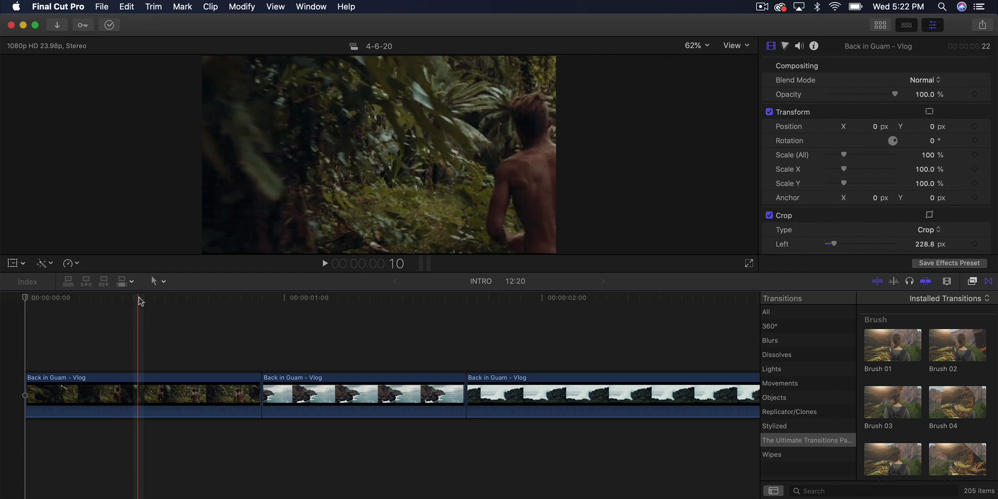
Park the playhead at the cut between the first two clips and browse the Brush and Camera transitions of The Ultimate Transitions Pack.
{"action": "left_click", "coordinate": [261, 298]}
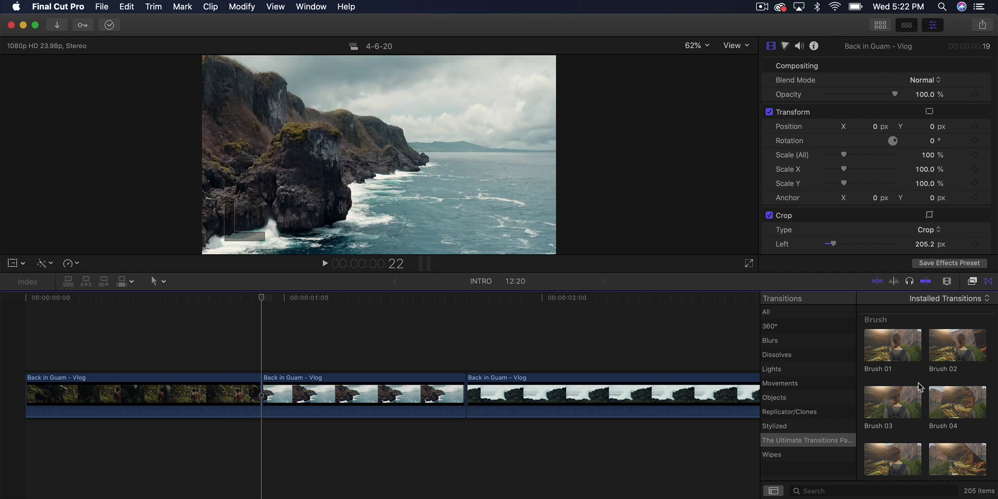
{"action": "scroll", "coordinate": [919, 388], "scroll_direction": "down", "scroll_amount": 10}
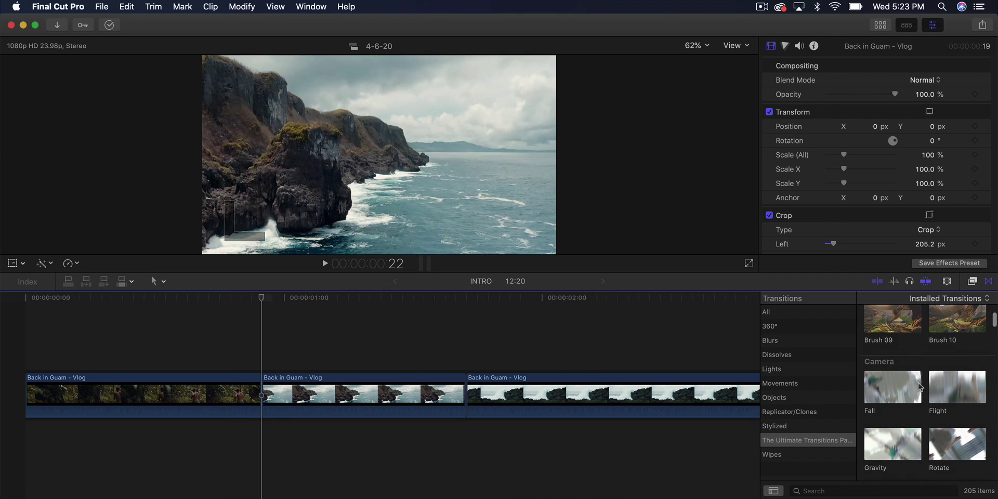
{"action": "scroll", "coordinate": [919, 388], "scroll_direction": "down", "scroll_amount": 3}
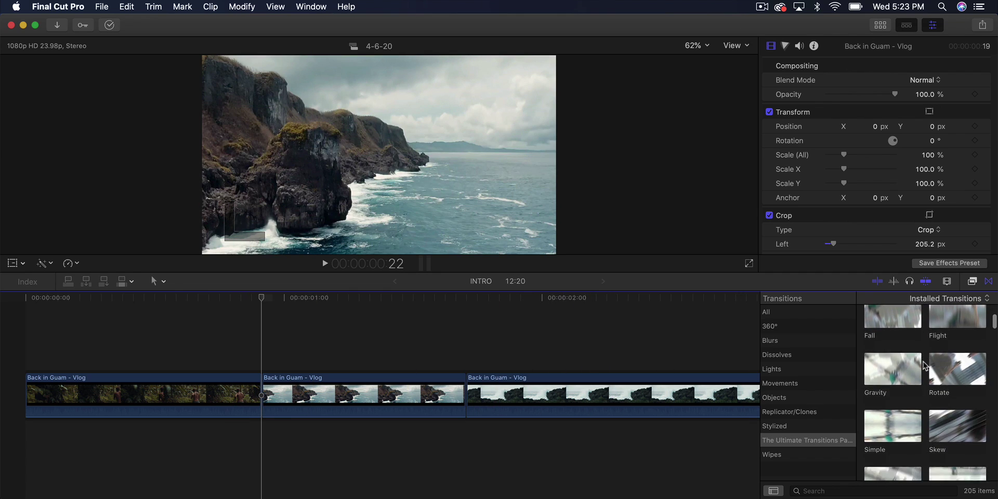
{"action": "scroll", "coordinate": [924, 366], "scroll_direction": "down", "scroll_amount": 8}
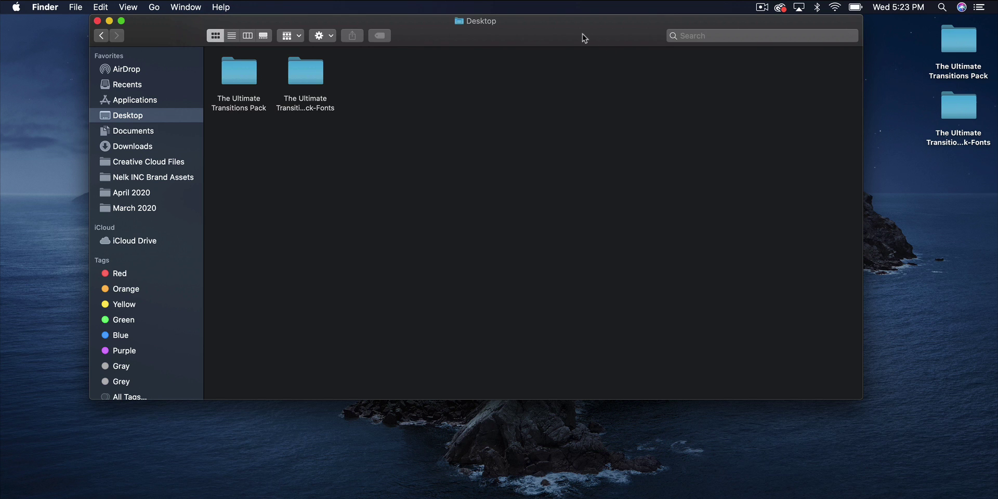
In Finder, reposition the Desktop window and select The Ultimate Transitions Pack folder in it.
{"action": "mouse_move", "coordinate": [582, 35]}
{"action": "left_mouse_down"}
{"action": "mouse_move", "coordinate": [580, 78]}
{"action": "mouse_move", "coordinate": [571, 49]}
{"action": "left_mouse_up"}
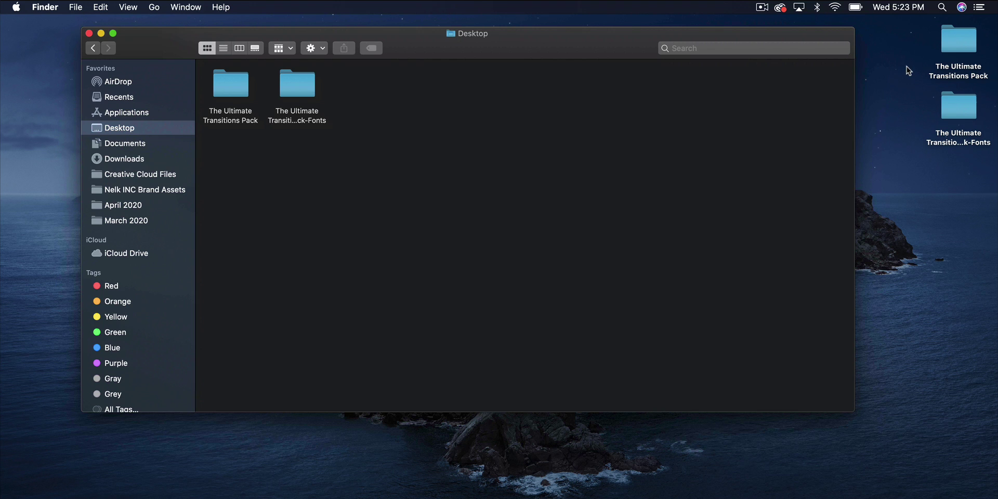
{"action": "mouse_move", "coordinate": [908, 56]}
{"action": "left_mouse_down"}
{"action": "mouse_move", "coordinate": [928, 86]}
{"action": "mouse_move", "coordinate": [916, 65]}
{"action": "left_mouse_up"}
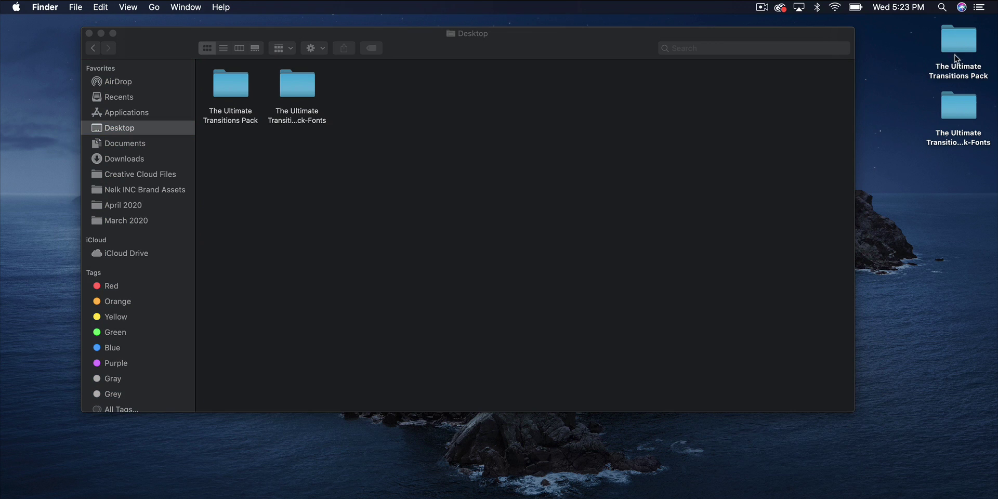
{"action": "left_click", "coordinate": [961, 49]}
{"action": "left_click", "coordinate": [241, 84]}
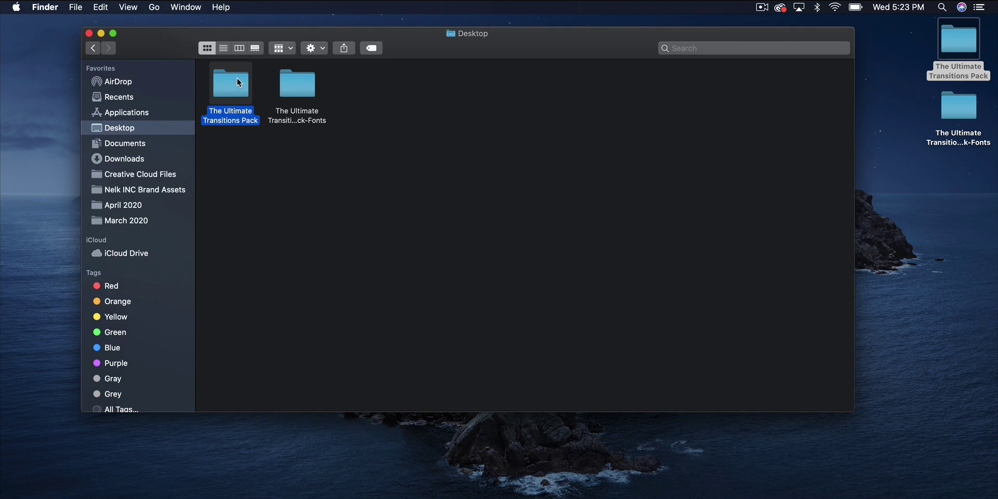
{"action": "key", "text": "space"}
{"action": "key", "text": "space"}
Open The Ultimate Transitions Pack folder, look through the category folders of the inner pack folder, and return to select that inner folder.
{"action": "double_click", "coordinate": [230, 87]}
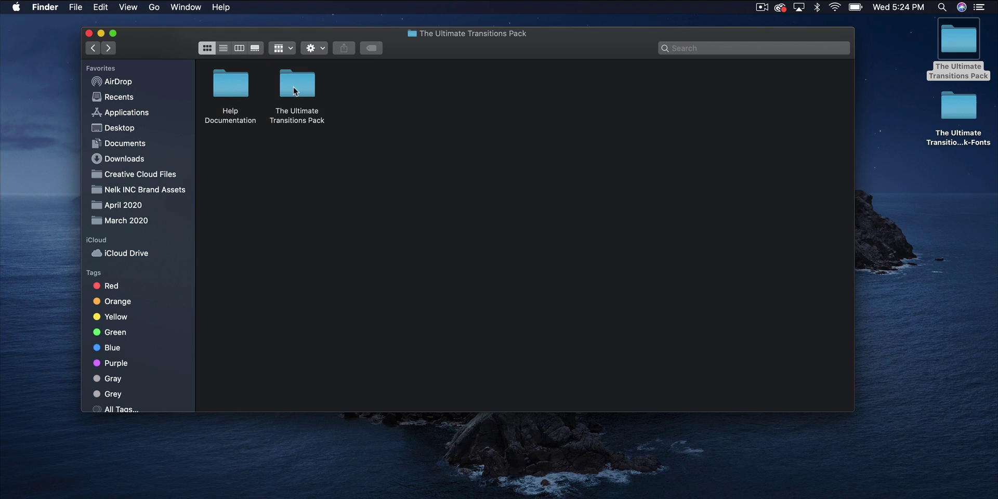
{"action": "left_click", "coordinate": [294, 87]}
{"action": "double_click", "coordinate": [293, 90]}
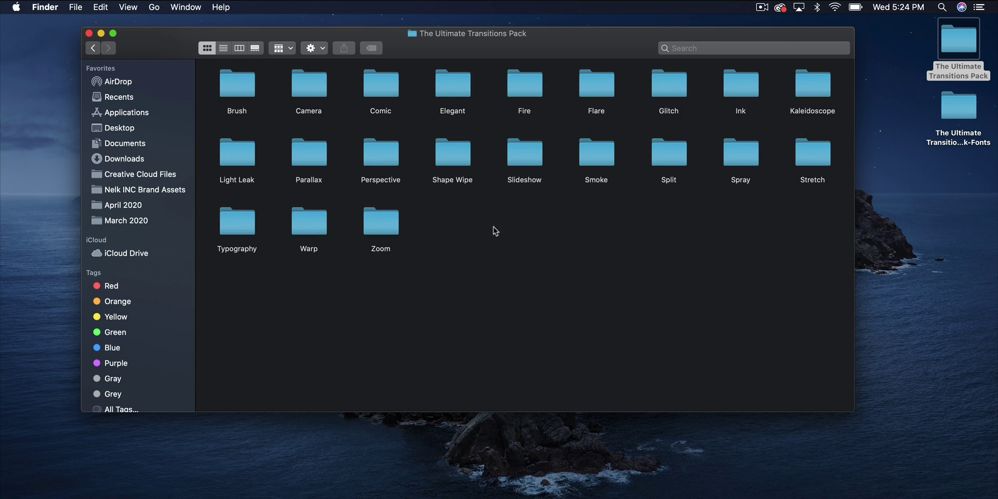
{"action": "left_click", "coordinate": [95, 48]}
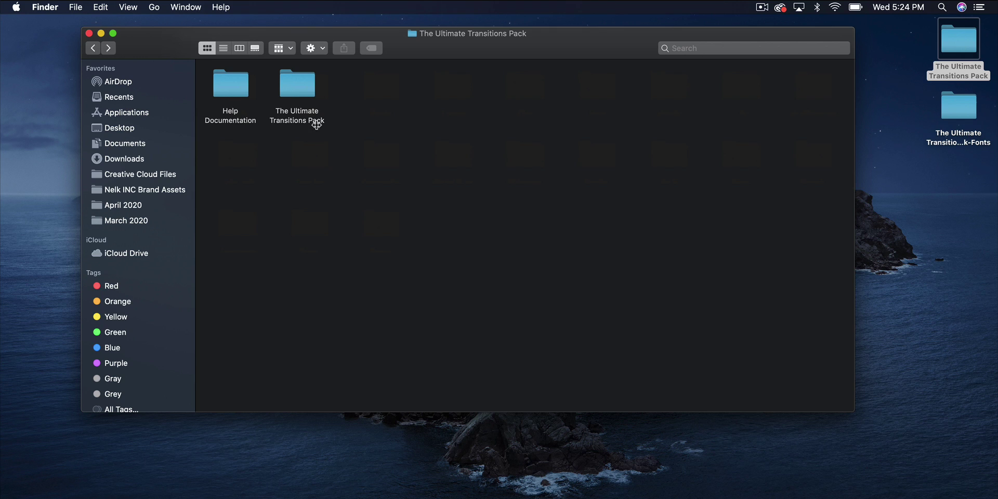
{"action": "left_click", "coordinate": [304, 93]}
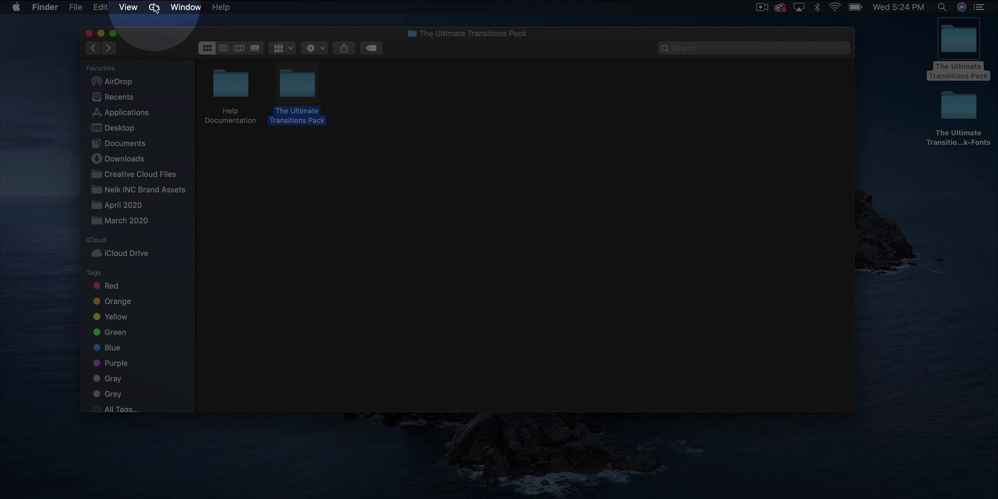
Go to the home folder and open Motion Templates inside the Movies folder.
{"action": "left_click", "coordinate": [154, 7]}
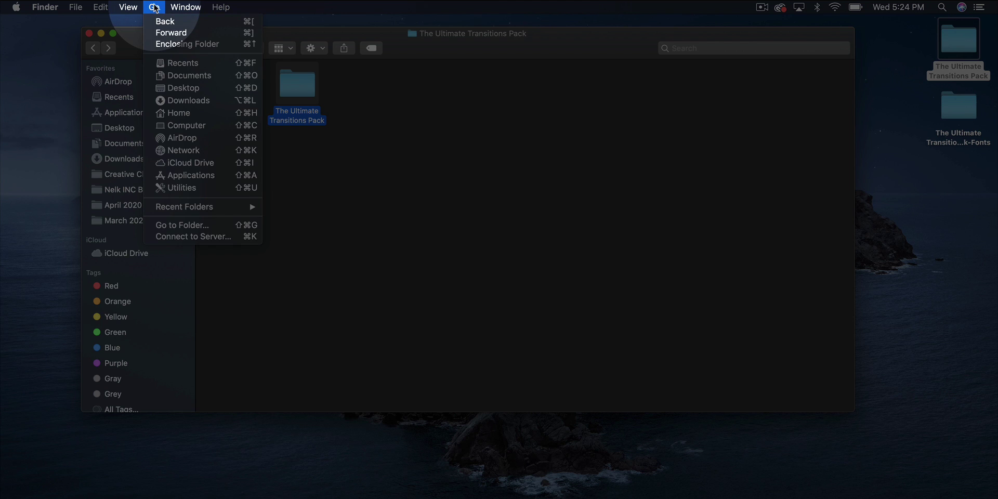
{"action": "left_click", "coordinate": [172, 113]}
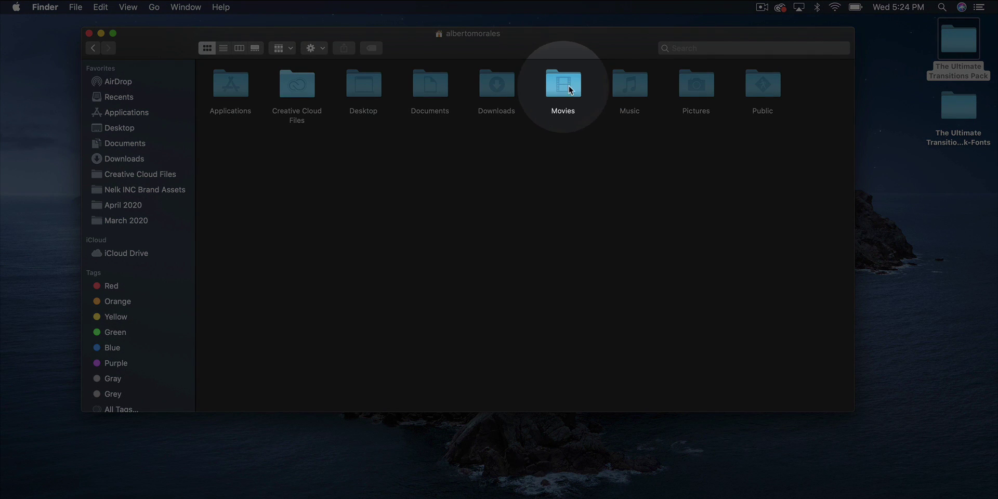
{"action": "double_click", "coordinate": [563, 84]}
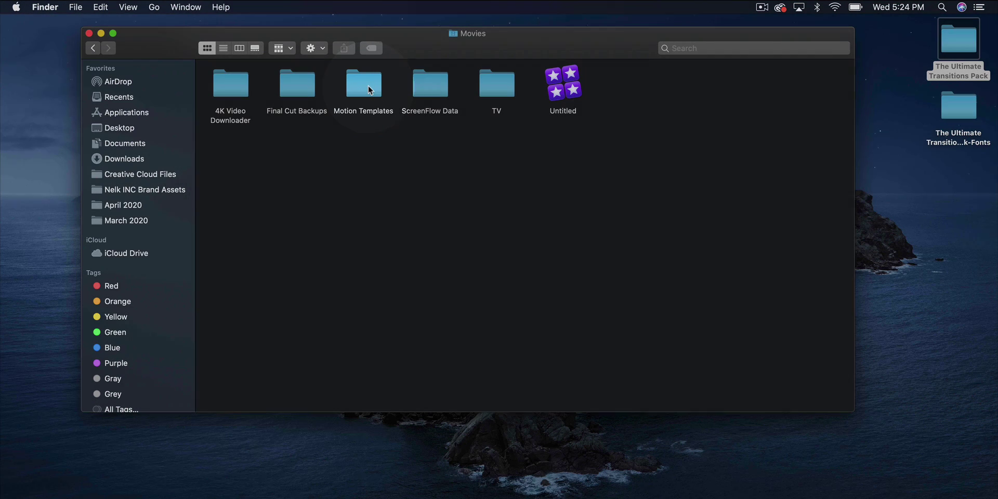
{"action": "double_click", "coordinate": [365, 86]}
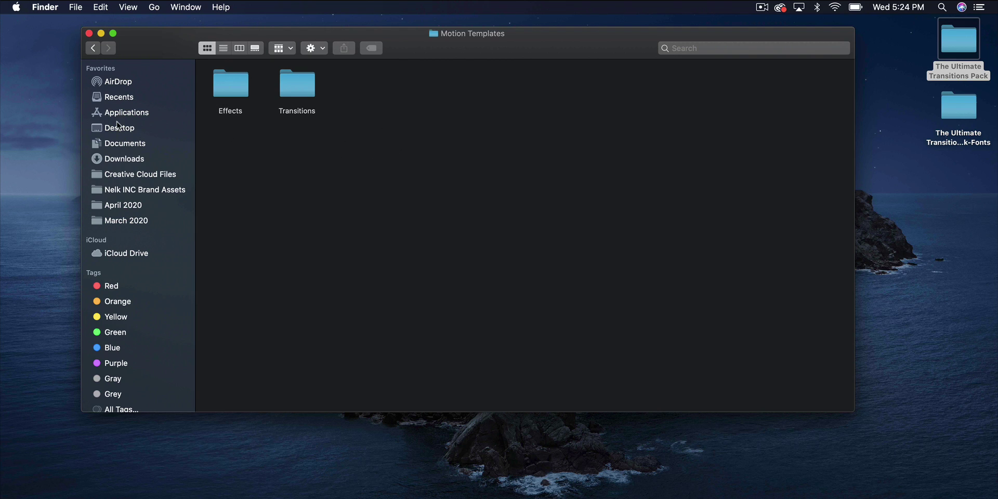
Return to Movies and check in the Motion Templates folder's info whether its name carries the .localized extension.
{"action": "left_click", "coordinate": [93, 48]}
{"action": "left_click", "coordinate": [365, 82]}
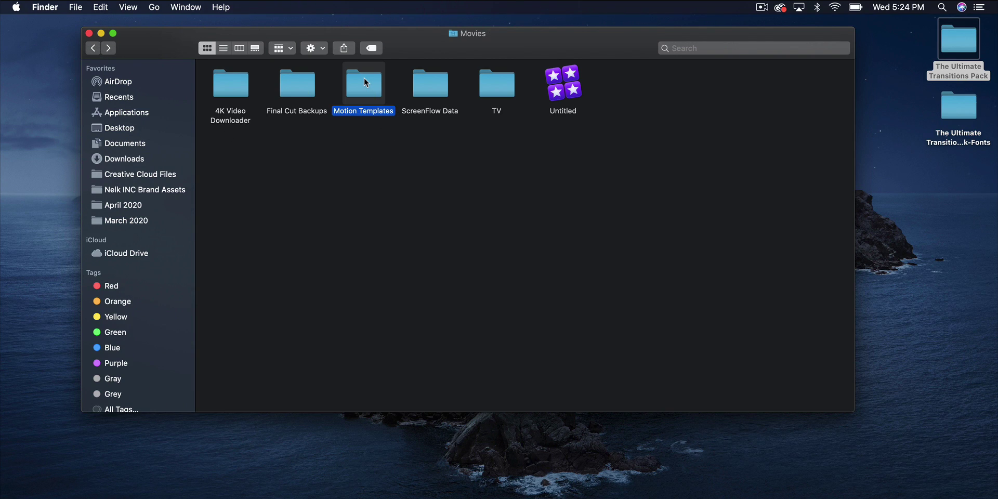
{"action": "left_click_drag", "start_coordinate": [394, 154], "coordinate": [355, 90]}
{"action": "right_click", "coordinate": [378, 91]}
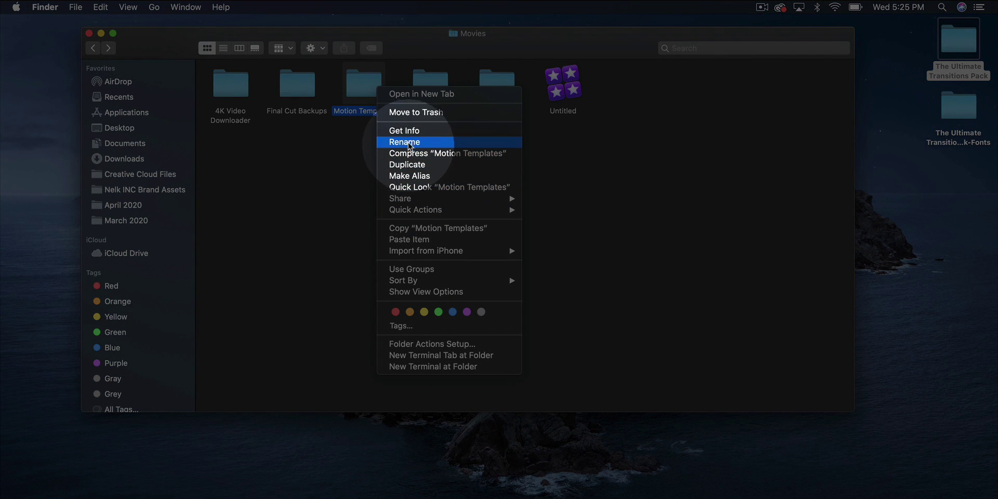
{"action": "left_click", "coordinate": [412, 133]}
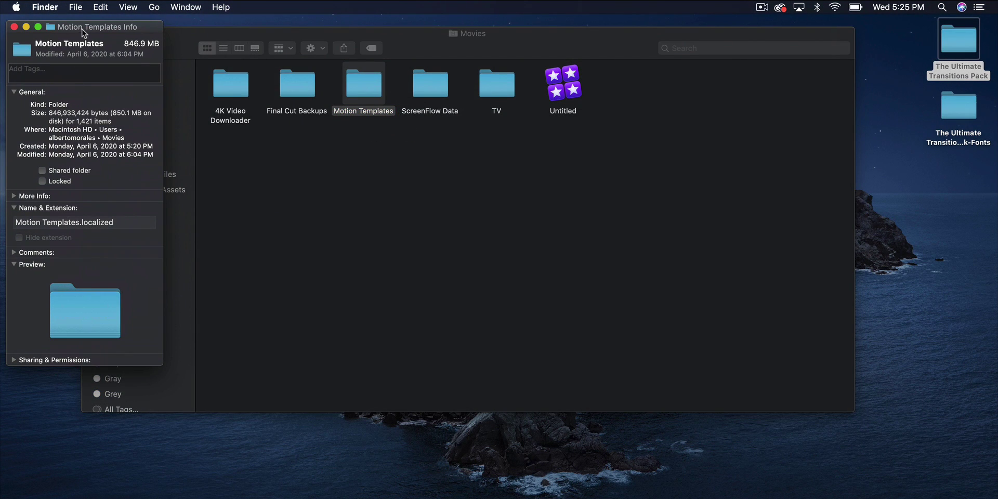
{"action": "left_click_drag", "start_coordinate": [83, 30], "coordinate": [109, 33]}
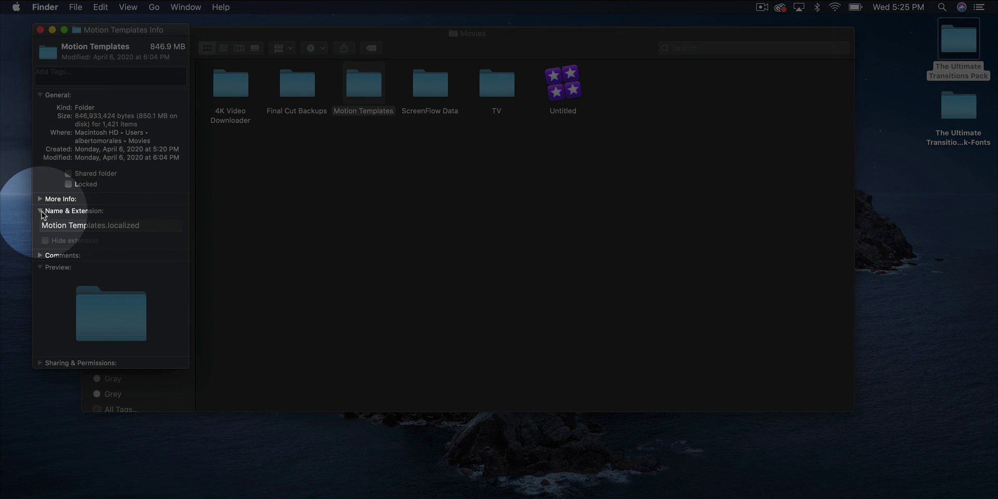
{"action": "left_click", "coordinate": [40, 211]}
{"action": "left_click", "coordinate": [39, 211]}
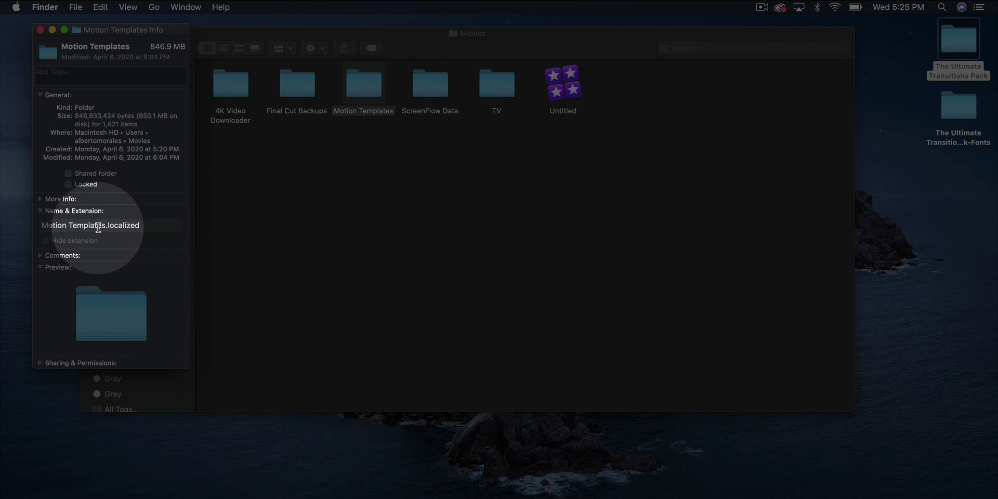
{"action": "left_click_drag", "start_coordinate": [148, 225], "coordinate": [106, 224]}
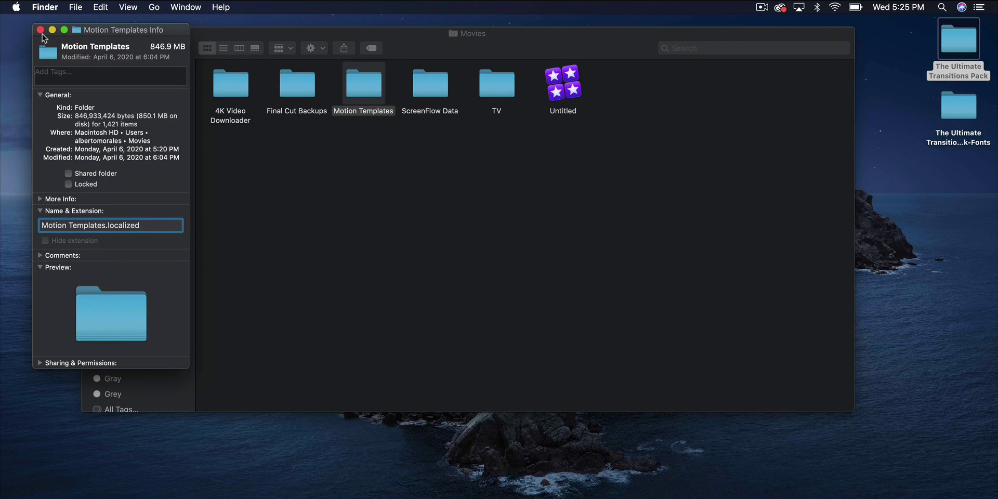
{"action": "left_click", "coordinate": [41, 30]}
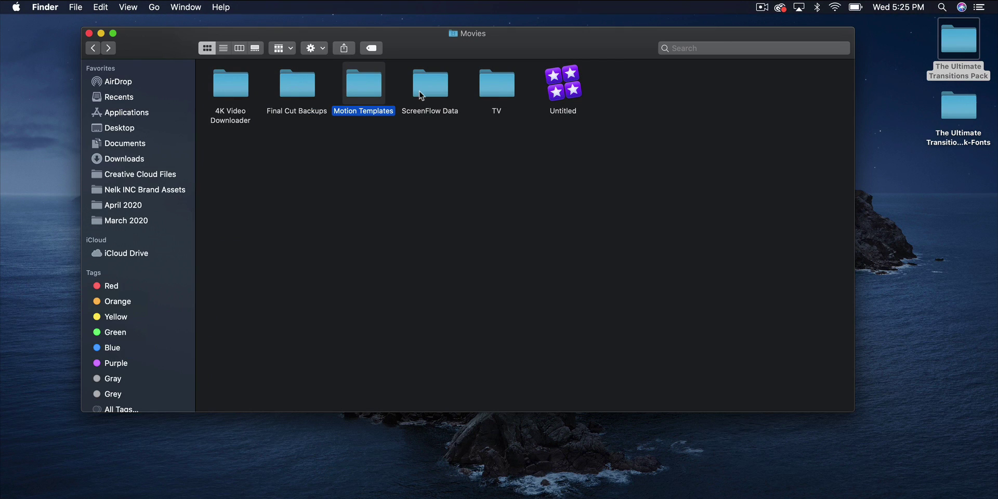
Open the Motion Templates folder and check in the Transitions folder's info whether its name carries the .localized extension.
{"action": "double_click", "coordinate": [355, 83]}
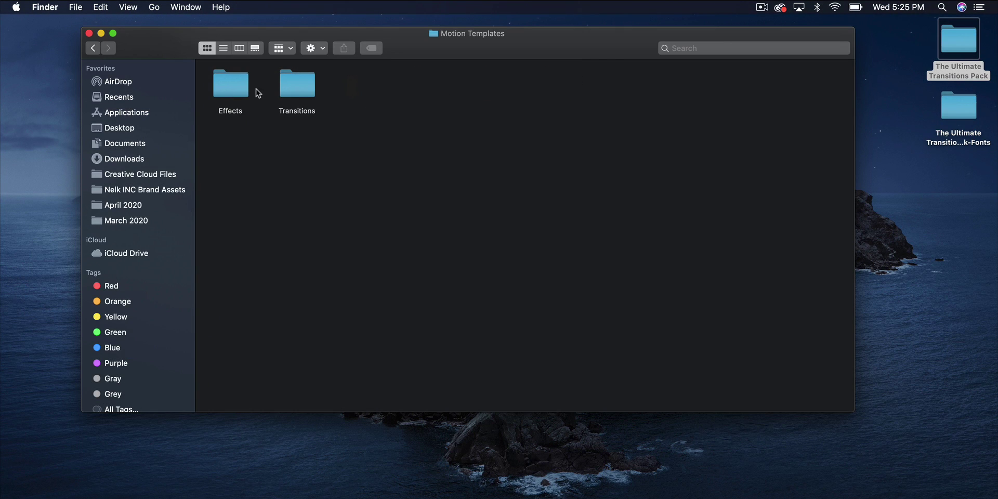
{"action": "left_click", "coordinate": [307, 92]}
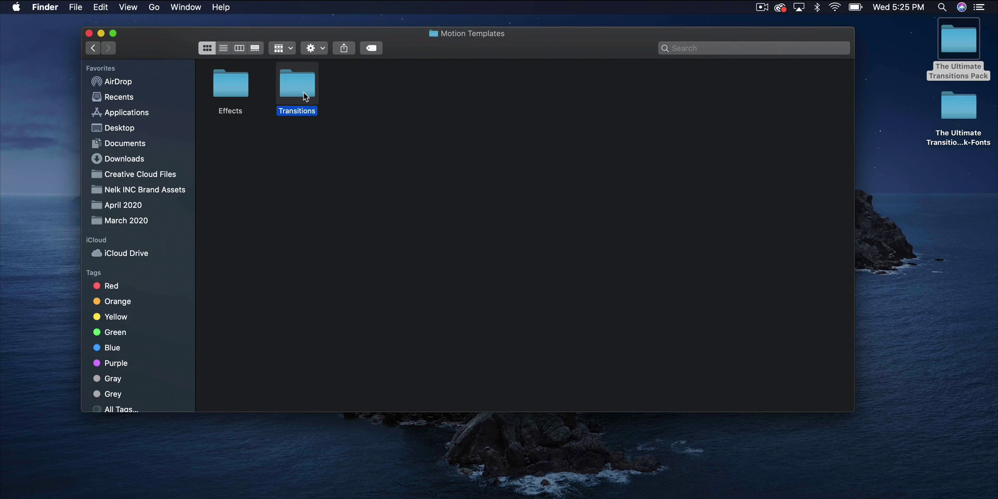
{"action": "right_click", "coordinate": [305, 96]}
{"action": "left_click", "coordinate": [334, 134]}
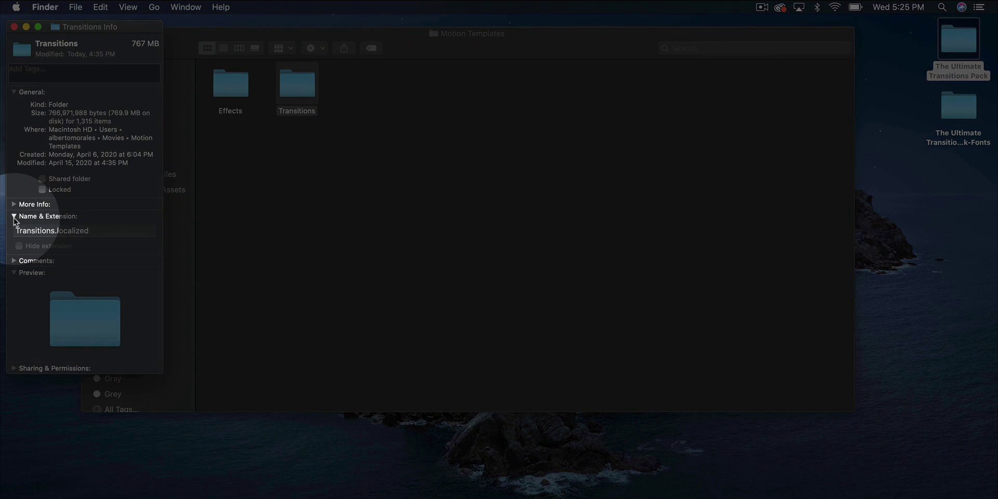
{"action": "left_click", "coordinate": [15, 216]}
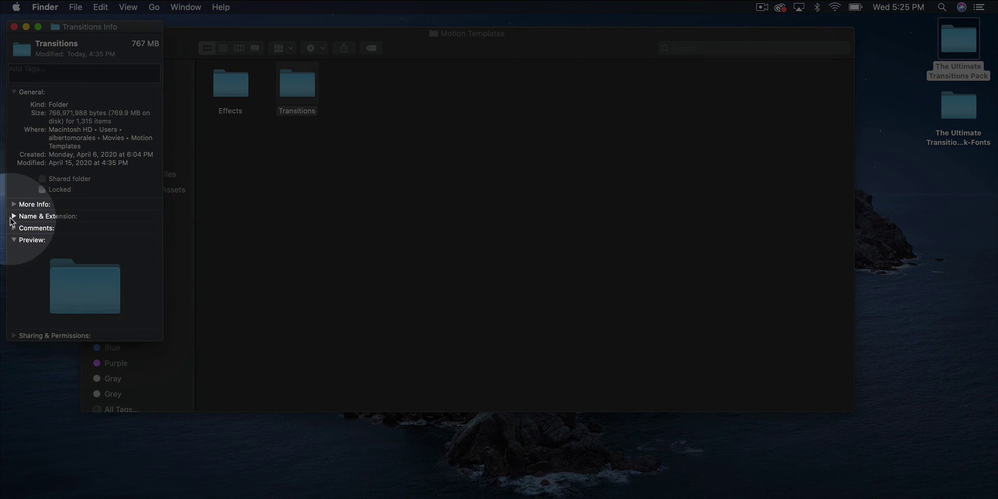
{"action": "left_click", "coordinate": [14, 216]}
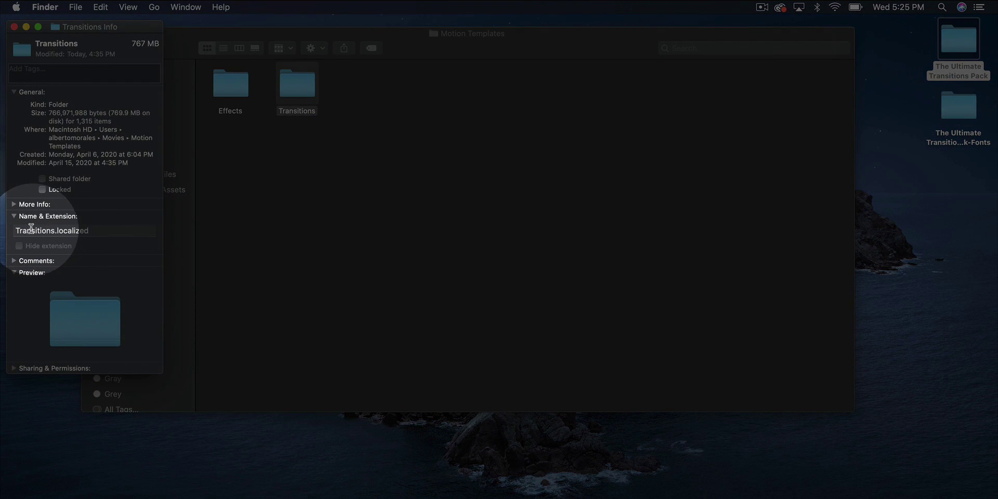
{"action": "left_click", "coordinate": [74, 231]}
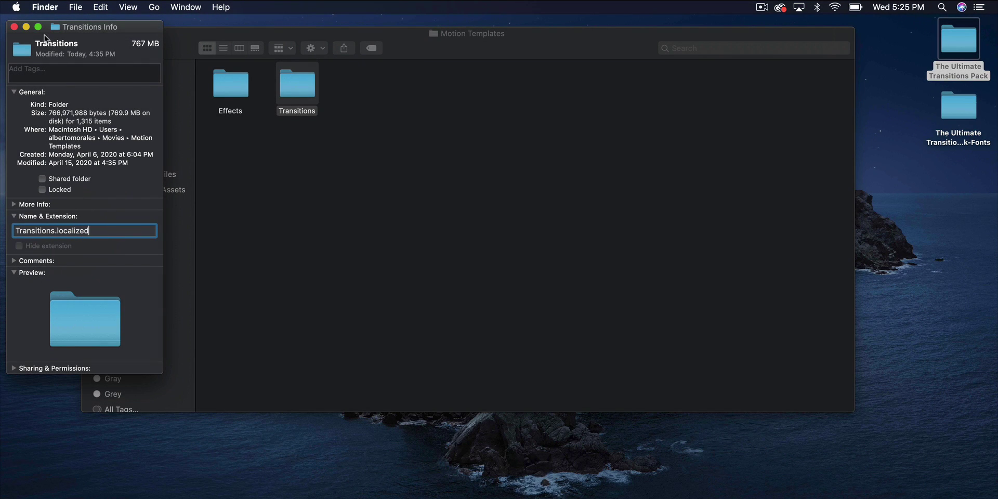
{"action": "left_click", "coordinate": [14, 27]}
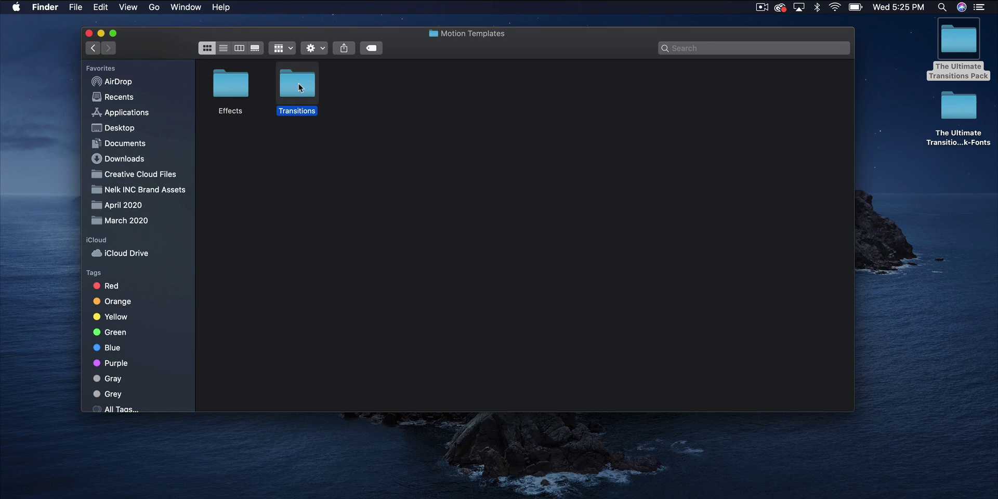
Open the Transitions folder and select The Ultimate Transitions Pack folder inside it.
{"action": "double_click", "coordinate": [295, 82]}
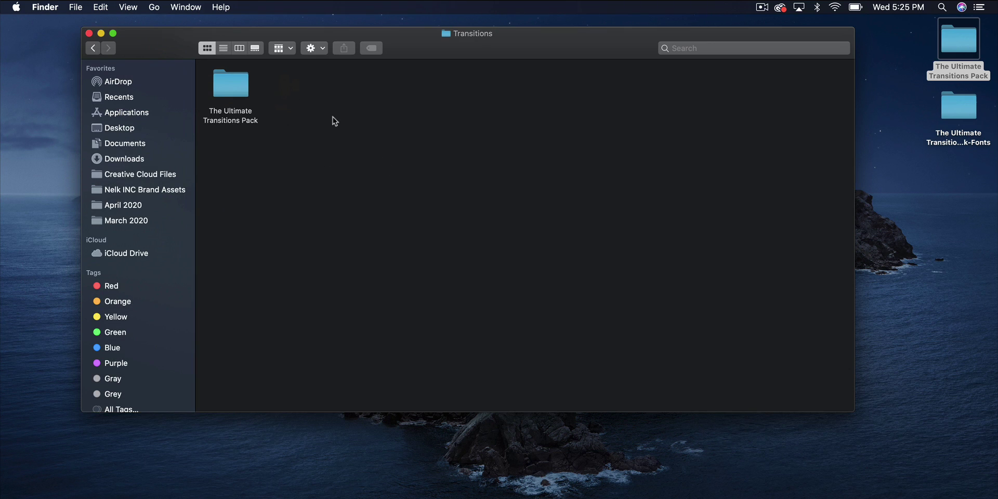
{"action": "left_click", "coordinate": [236, 79]}
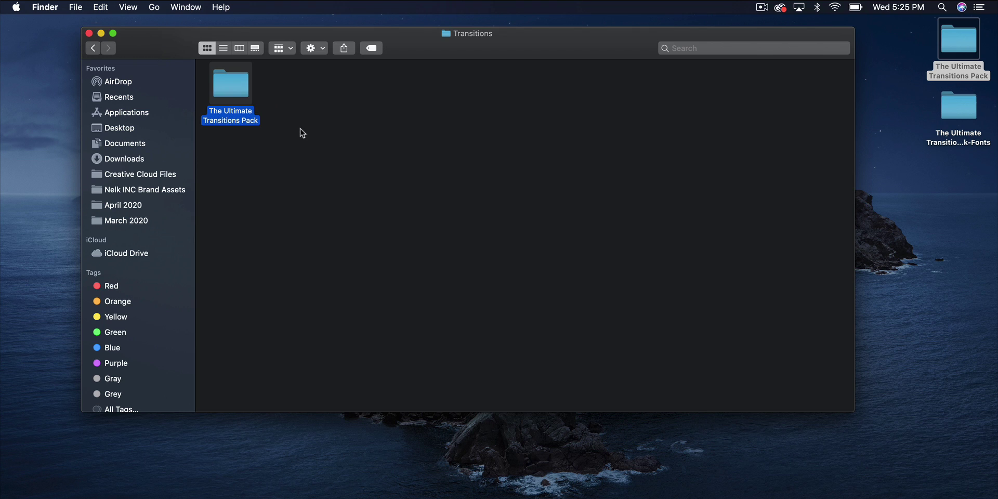
{"action": "left_click", "coordinate": [284, 96]}
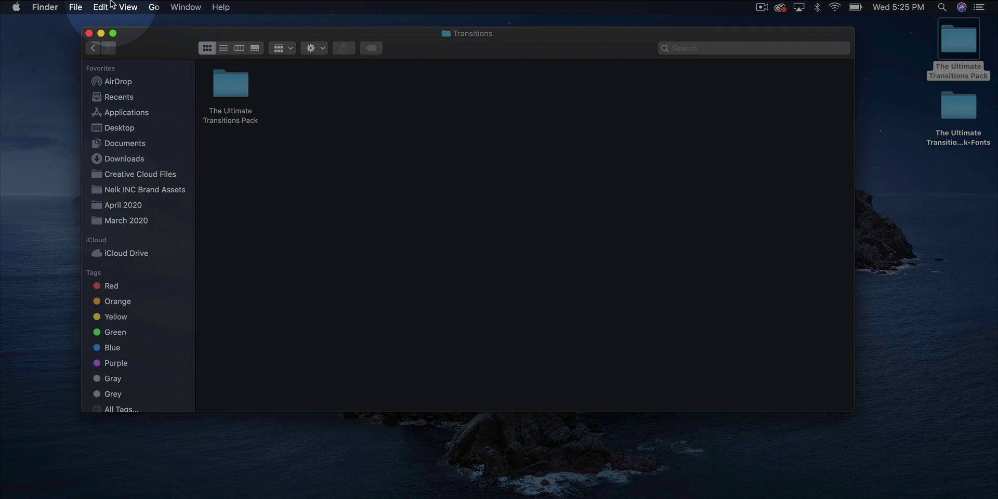
{"action": "left_click", "coordinate": [103, 6]}
{"action": "left_click", "coordinate": [315, 146]}
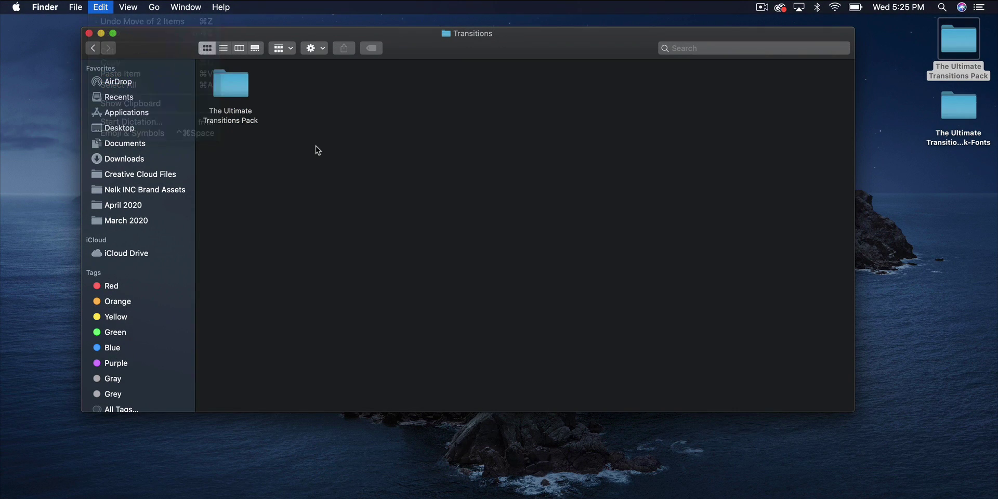
{"action": "left_click", "coordinate": [231, 86]}
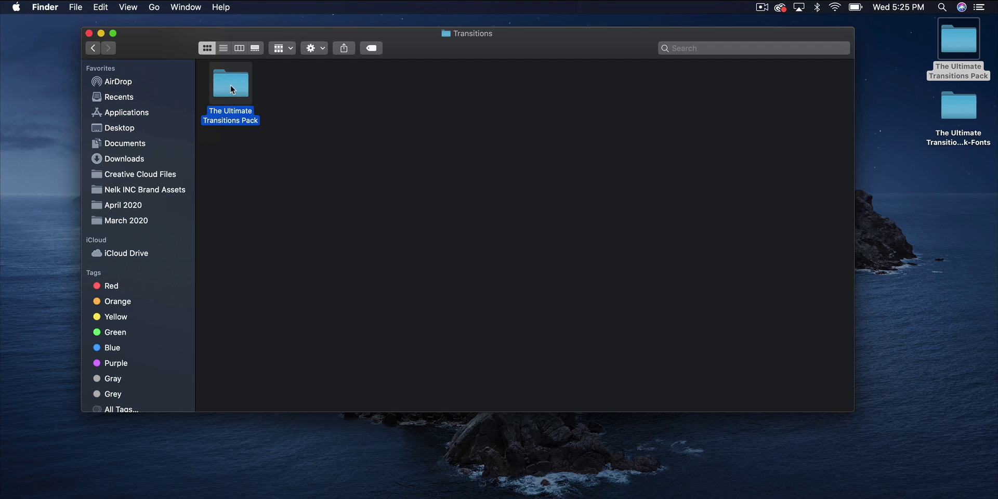
Check The Ultimate Transitions Pack folder's details inside the Transitions folder.
{"action": "right_click", "coordinate": [231, 86]}
{"action": "left_click", "coordinate": [210, 150]}
{"action": "left_click", "coordinate": [312, 123]}
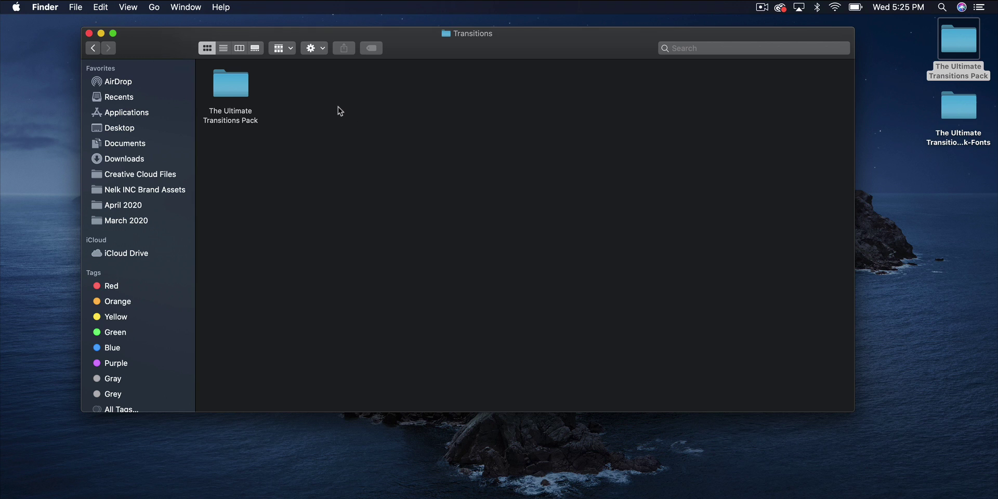
{"action": "left_click", "coordinate": [238, 84]}
{"action": "key", "text": "space"}
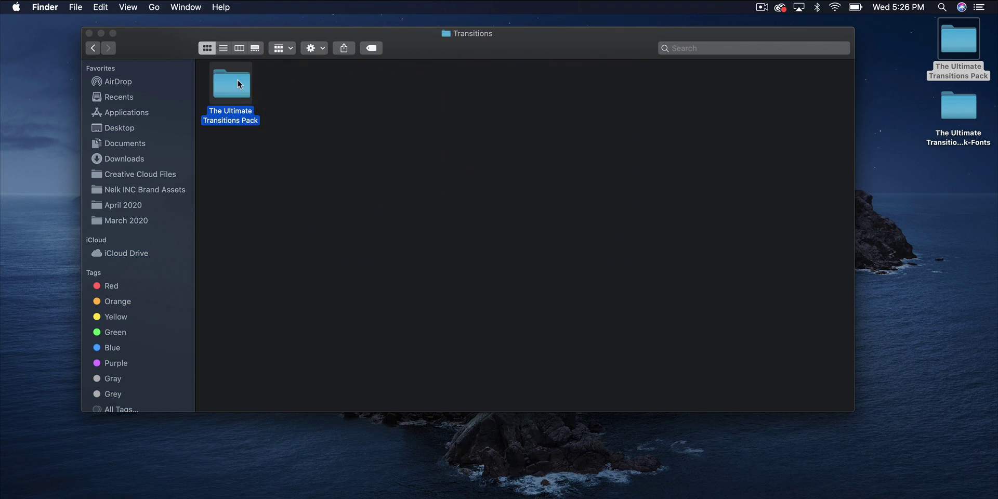
{"action": "left_click", "coordinate": [285, 149]}
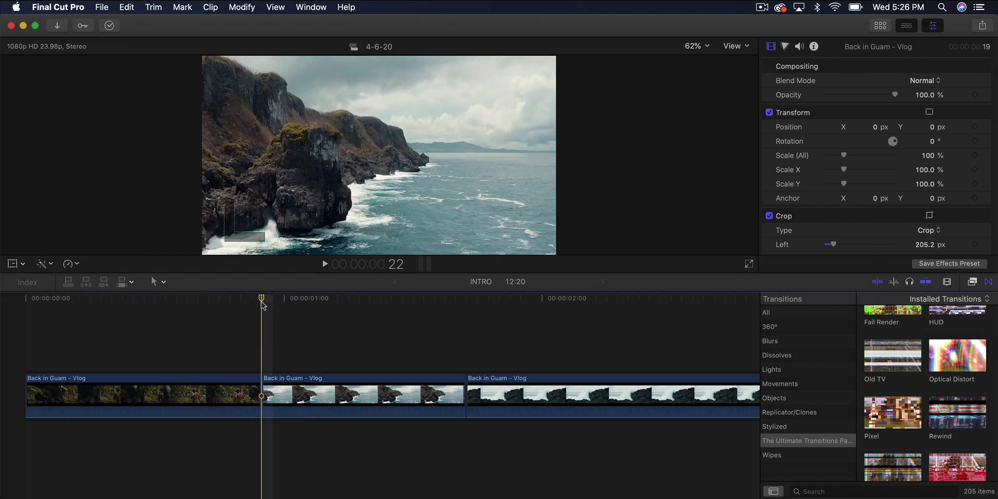
Switch to Final Cut Pro and widen the Transitions browser to browse The Ultimate Transitions Pack category.
{"action": "left_click", "coordinate": [452, 311]}
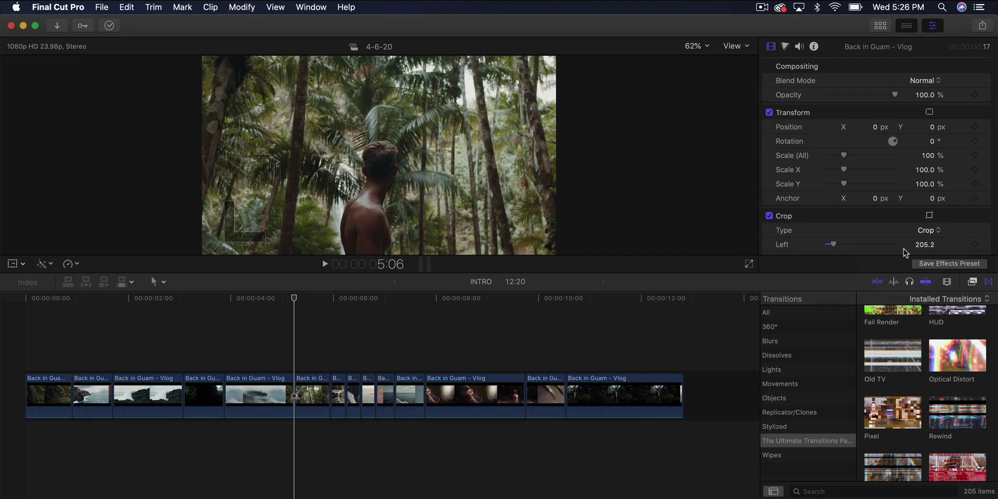
{"action": "left_click", "coordinate": [989, 282]}
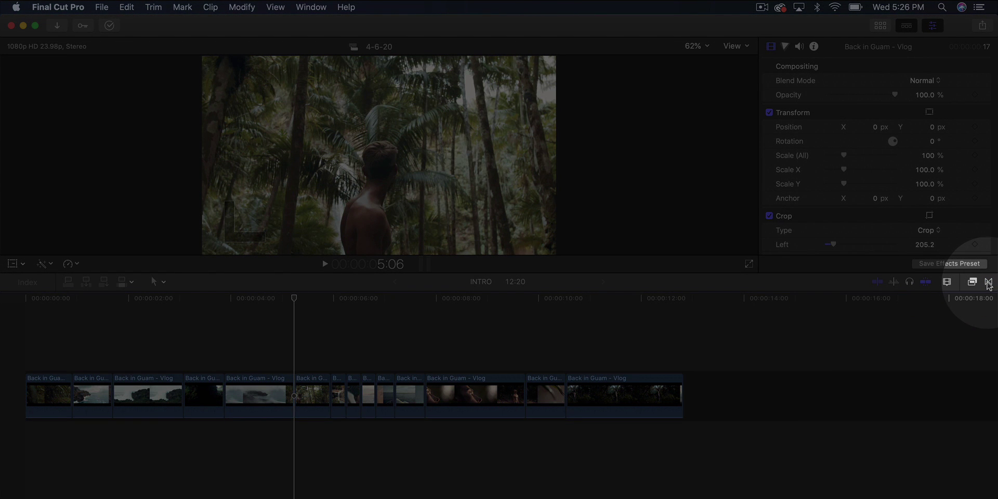
{"action": "left_click", "coordinate": [988, 282]}
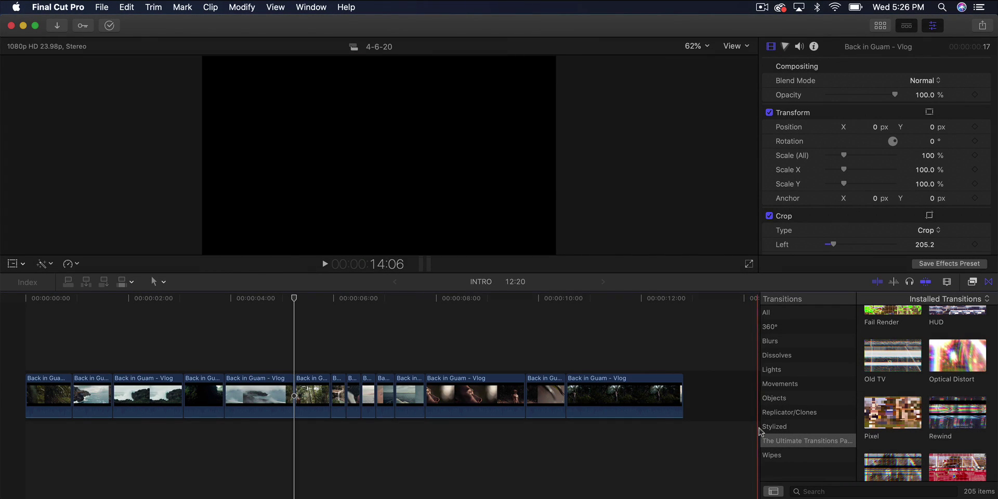
{"action": "left_click_drag", "start_coordinate": [760, 431], "coordinate": [695, 432]}
{"action": "scroll", "coordinate": [904, 437], "scroll_direction": "up", "scroll_amount": 12}
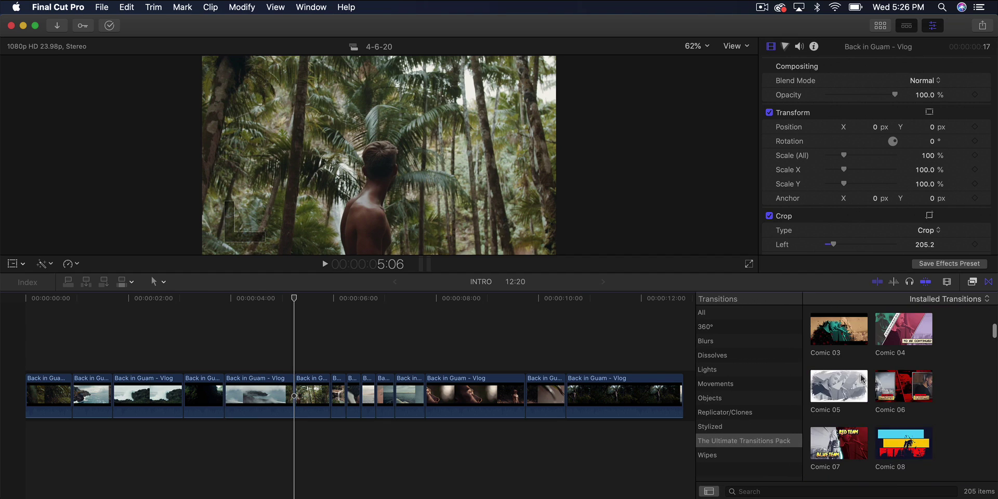
{"action": "scroll", "coordinate": [863, 370], "scroll_direction": "down", "scroll_amount": 1}
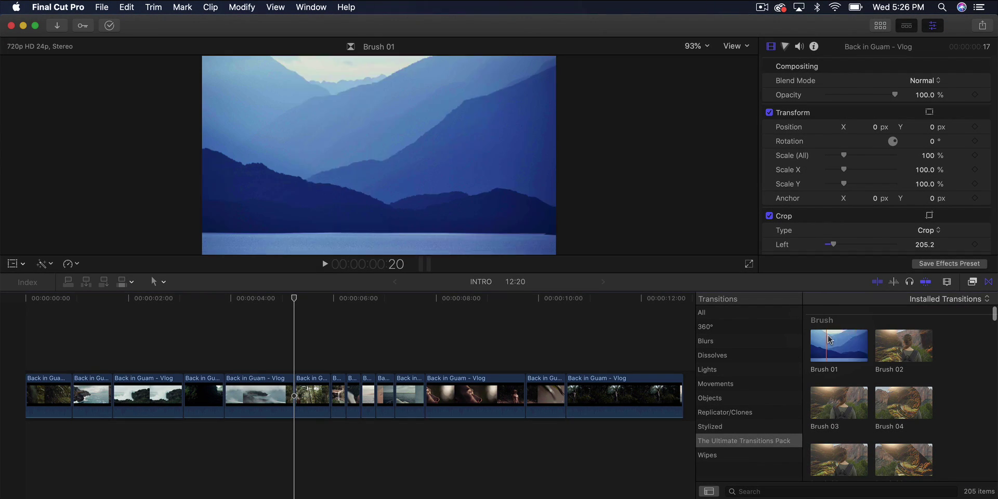
Add the Brush 01 transition between the fourth and fifth clips, preview it, and shorten it.
{"action": "mouse_move", "coordinate": [828, 335]}
{"action": "left_mouse_down"}
{"action": "mouse_move", "coordinate": [341, 350]}
{"action": "mouse_move", "coordinate": [177, 373]}
{"action": "mouse_move", "coordinate": [187, 375]}
{"action": "left_mouse_up"}
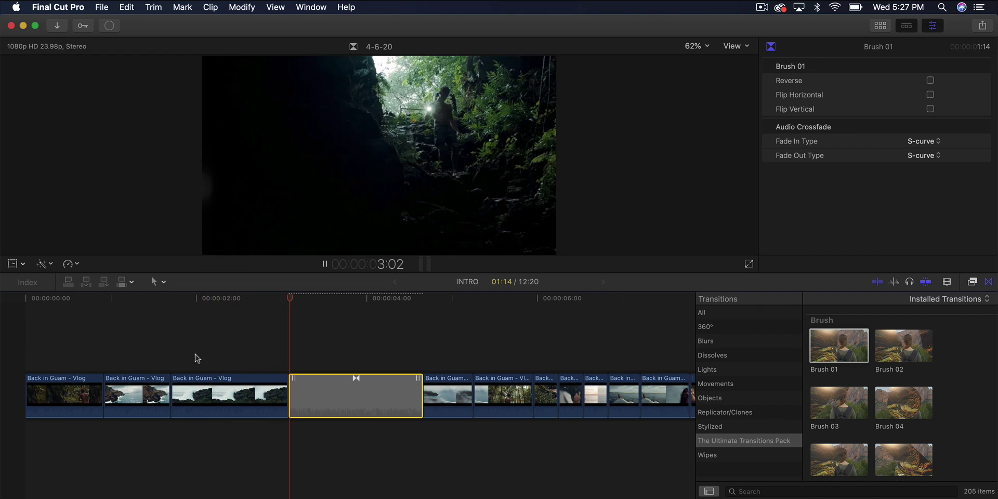
{"action": "key", "text": "space"}
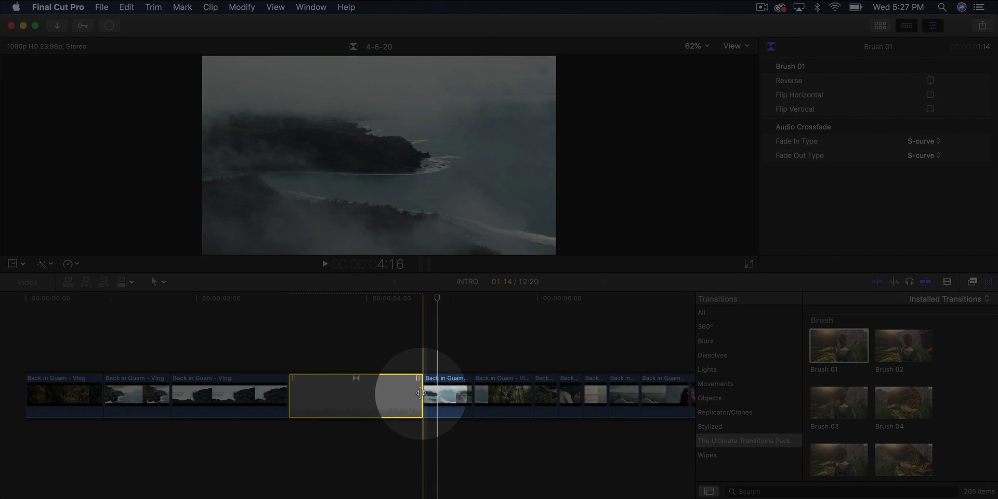
{"action": "left_click_drag", "start_coordinate": [420, 392], "coordinate": [393, 396]}
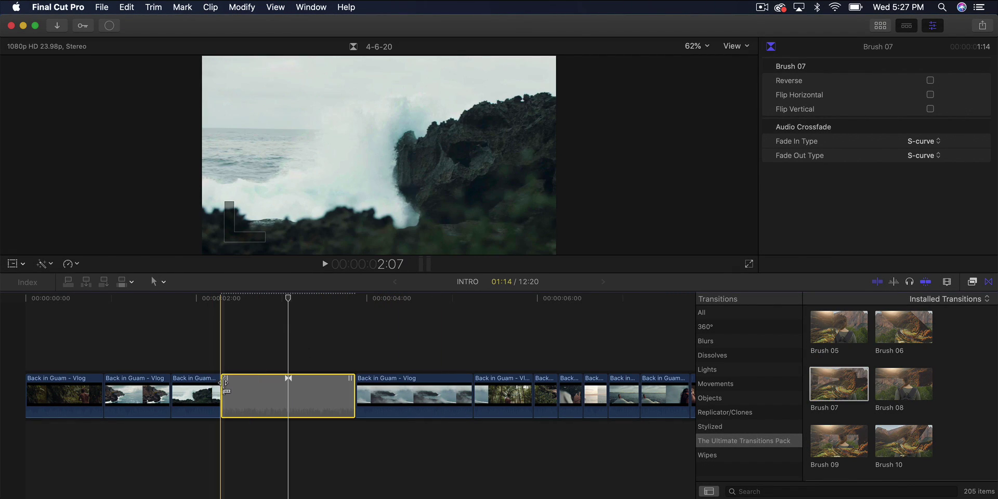
Shorten the Brush 07 transition between the third and fourth clips to 1:01 and try its Reverse option.
{"action": "left_click_drag", "start_coordinate": [223, 388], "coordinate": [244, 387]}
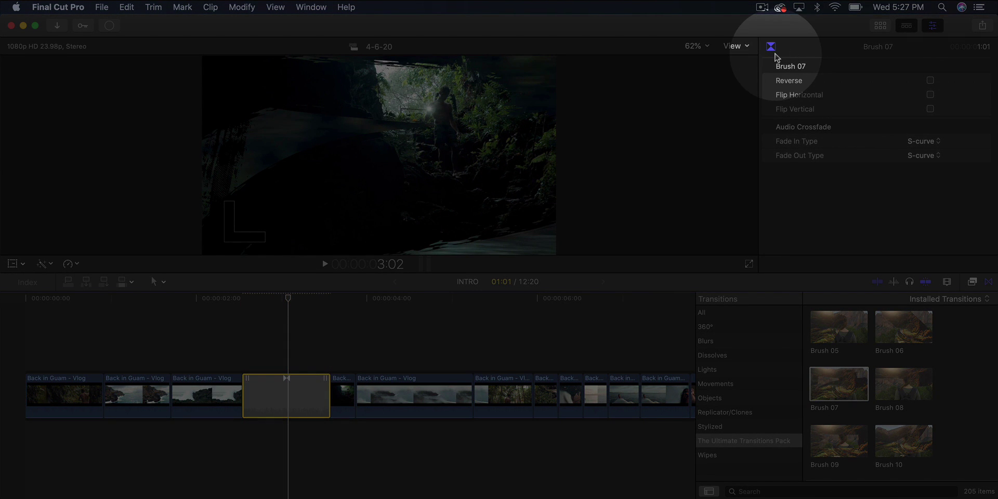
{"action": "left_click", "coordinate": [934, 26]}
{"action": "left_click", "coordinate": [934, 27]}
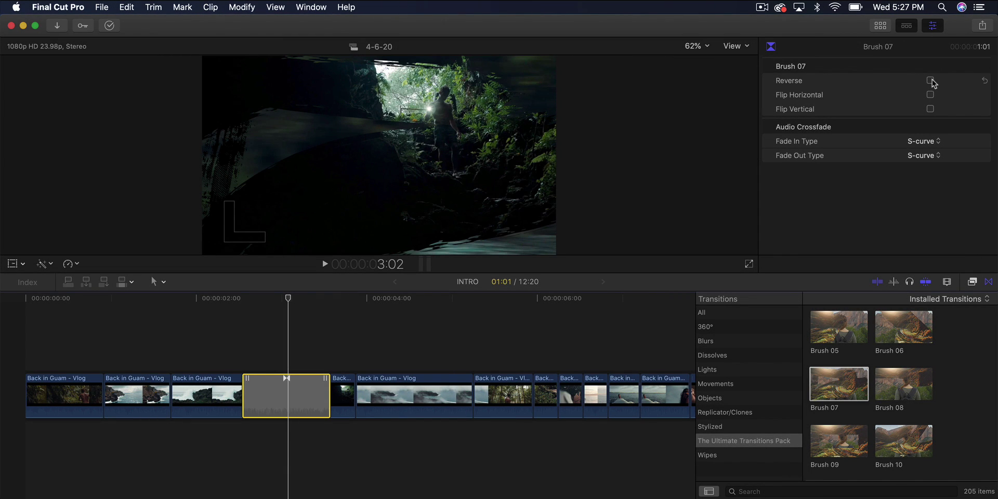
{"action": "left_click", "coordinate": [931, 80]}
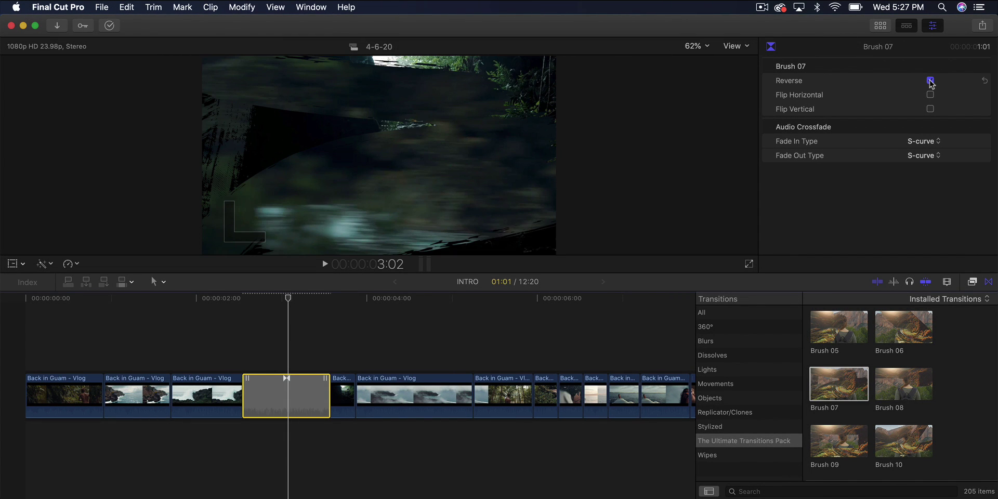
{"action": "key", "text": "space"}
{"action": "left_click", "coordinate": [931, 81]}
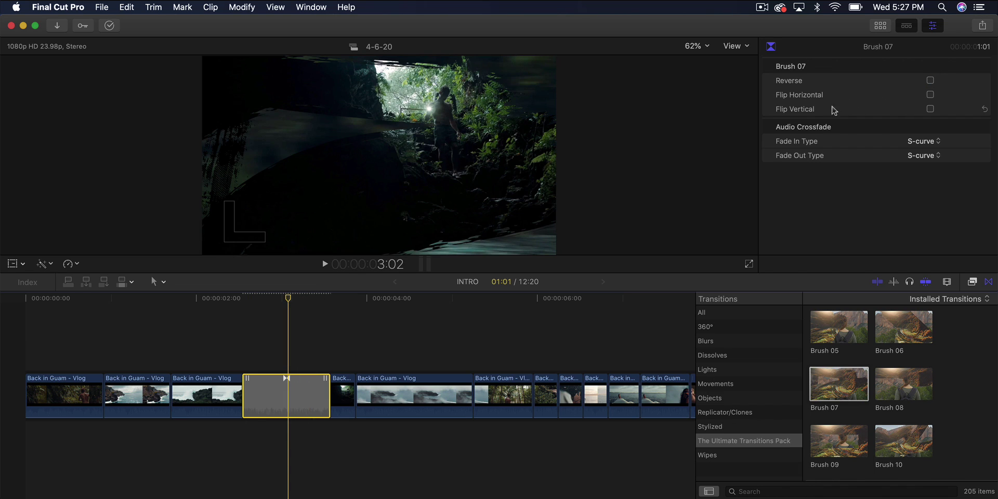
Try Flip Horizontal and Flip Vertical on the Brush 07 transition, and delete the transition.
{"action": "left_click", "coordinate": [931, 95]}
{"action": "left_click", "coordinate": [931, 109]}
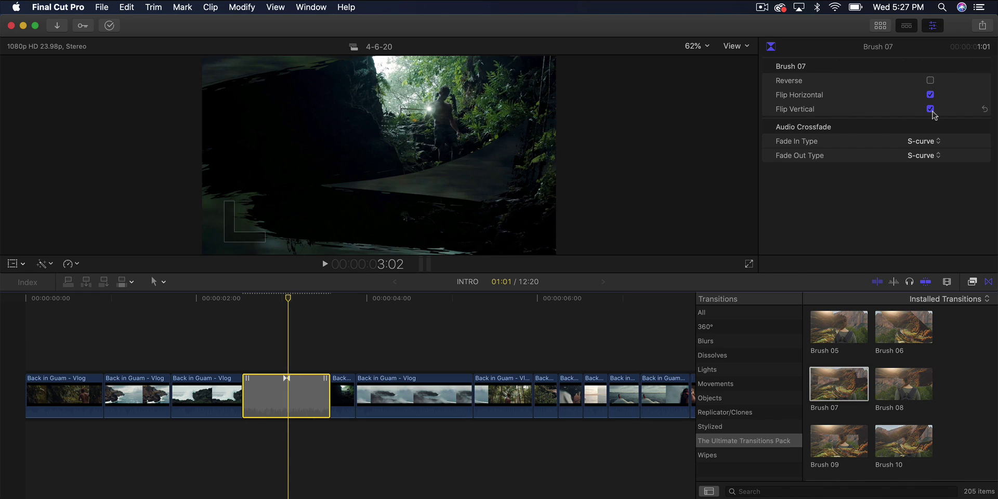
{"action": "left_click", "coordinate": [930, 110]}
{"action": "left_click", "coordinate": [931, 95]}
{"action": "key", "text": "Delete"}
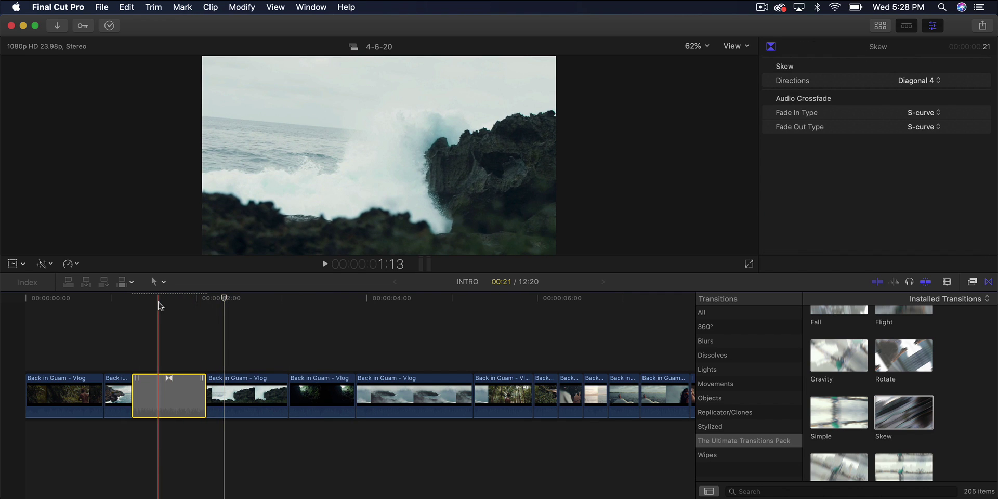
Preview the Skew transition between the second and third clips and set its Directions option to Diagonal 3.
{"action": "left_click", "coordinate": [158, 303]}
{"action": "key", "text": "space"}
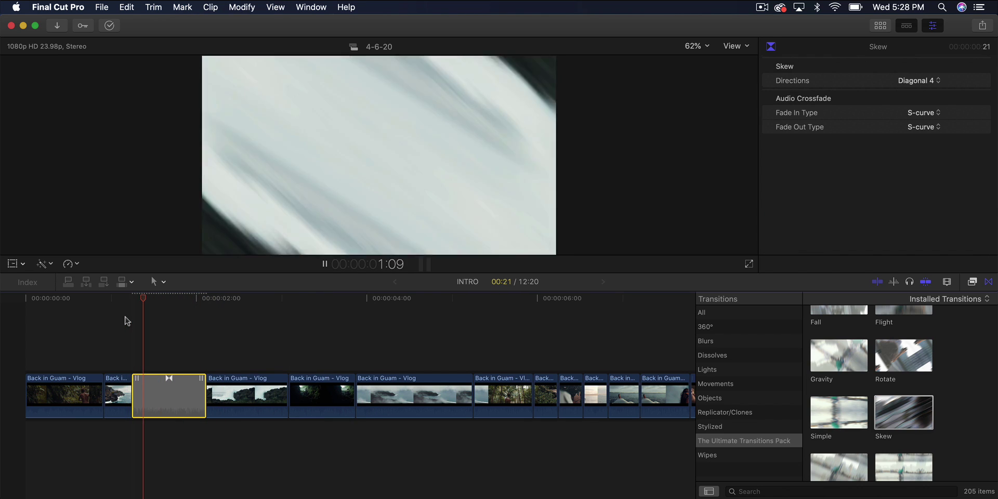
{"action": "left_click", "coordinate": [145, 297]}
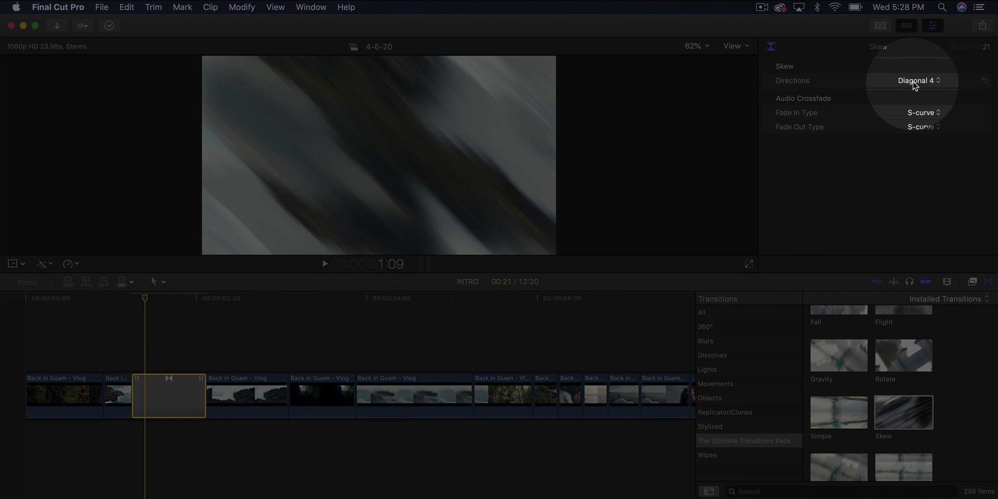
{"action": "left_click", "coordinate": [916, 80]}
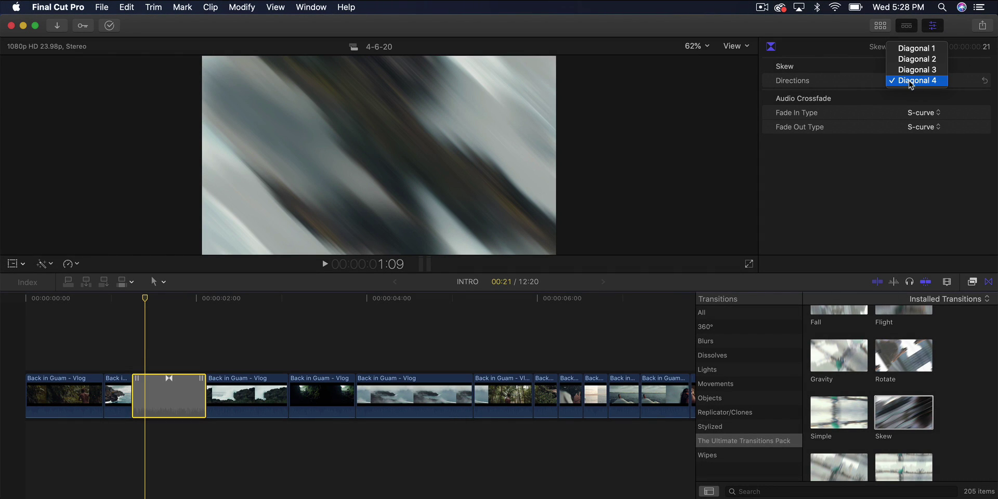
{"action": "left_click", "coordinate": [927, 71]}
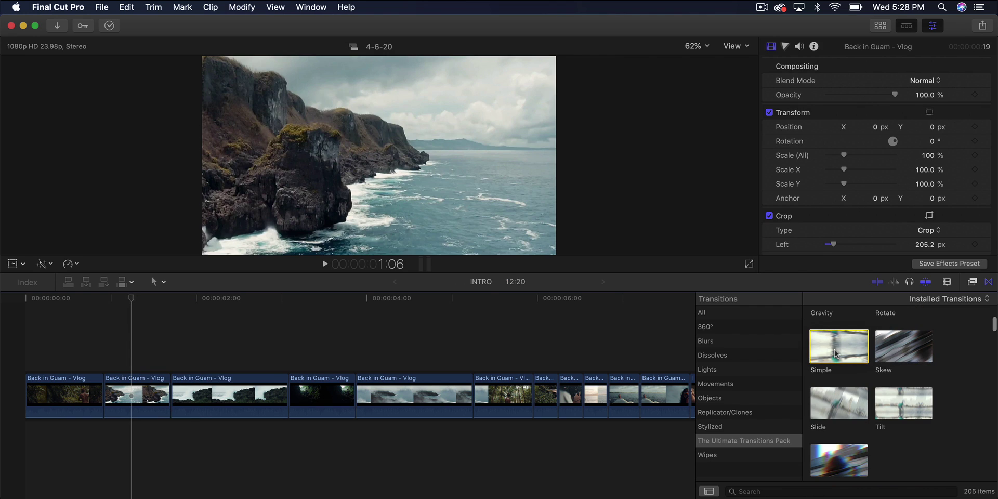
Add the Simple transition between the first and second clips with a duration of 19 frames and play it back.
{"action": "left_click_drag", "start_coordinate": [835, 353], "coordinate": [70, 395]}
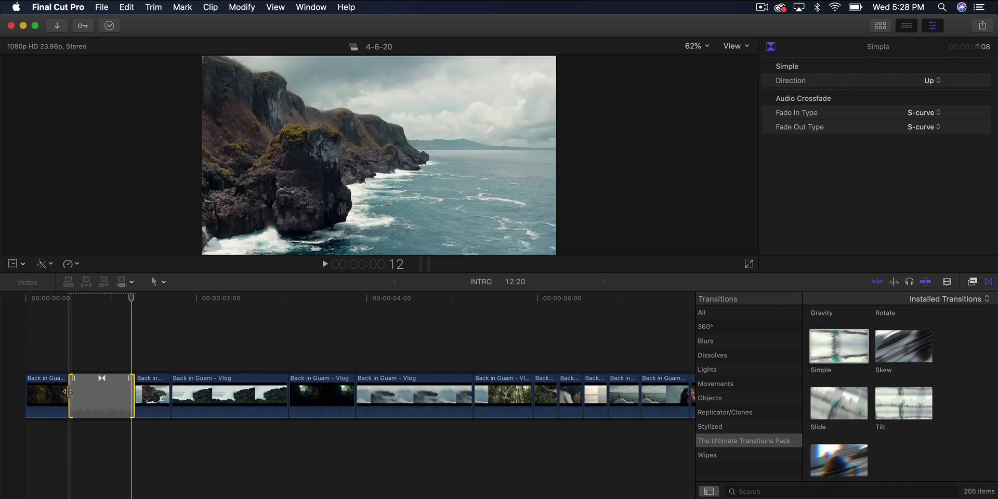
{"action": "key", "text": "space"}
{"action": "key", "text": "space"}
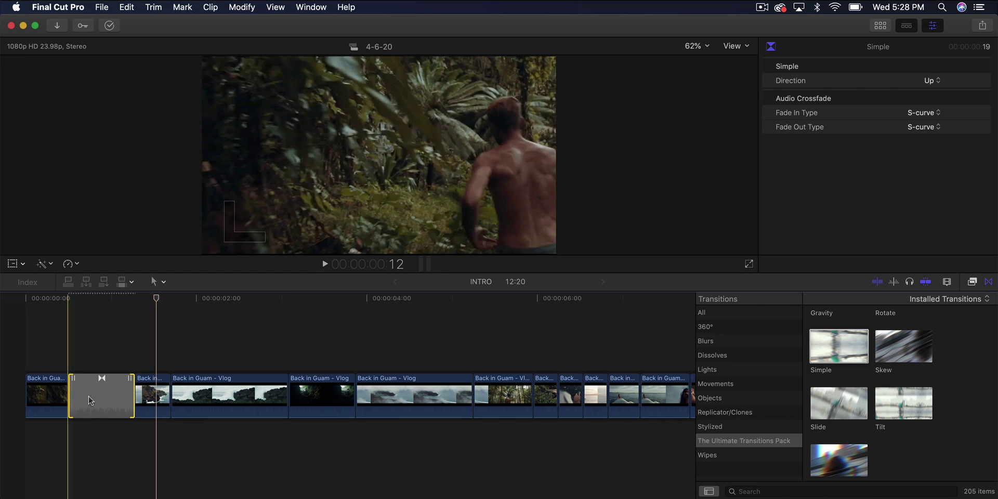
Preview the Simple transition with its Direction set to Left and again with it set to Right.
{"action": "left_click", "coordinate": [931, 81]}
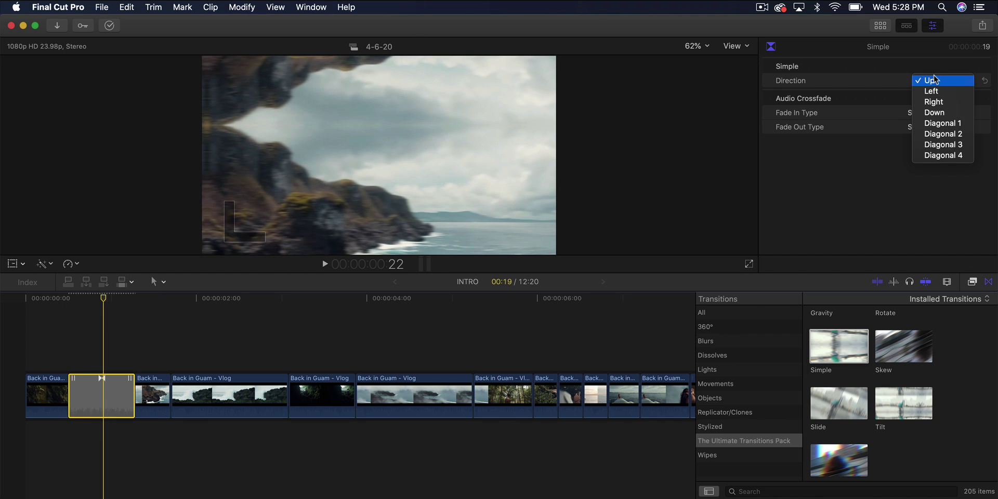
{"action": "left_click", "coordinate": [934, 91]}
{"action": "key", "text": "space"}
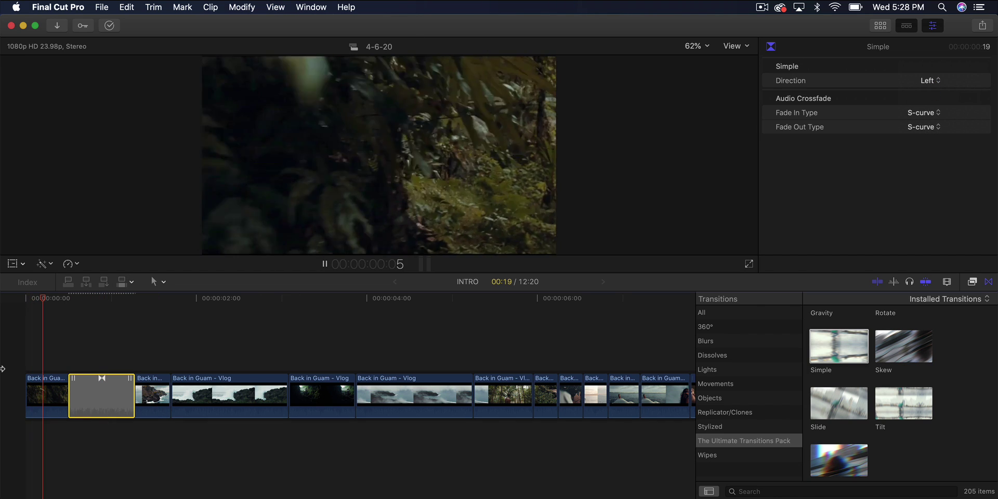
{"action": "key", "text": "space"}
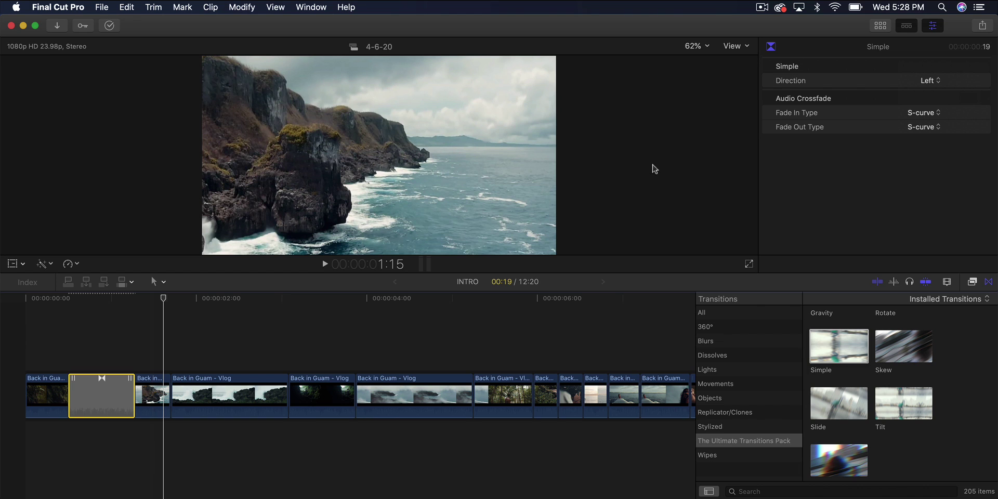
{"action": "left_click", "coordinate": [929, 81]}
{"action": "left_click", "coordinate": [929, 92]}
{"action": "key", "text": "space"}
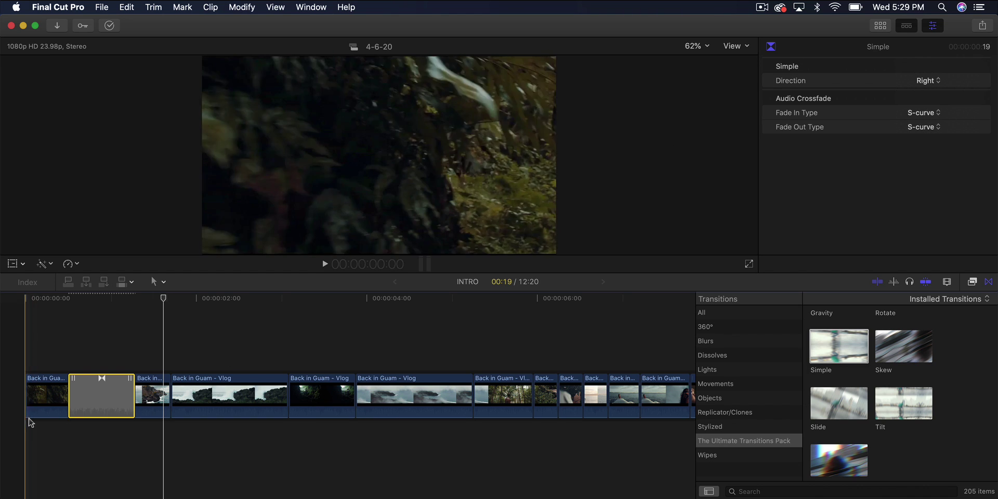
{"action": "key", "text": "space"}
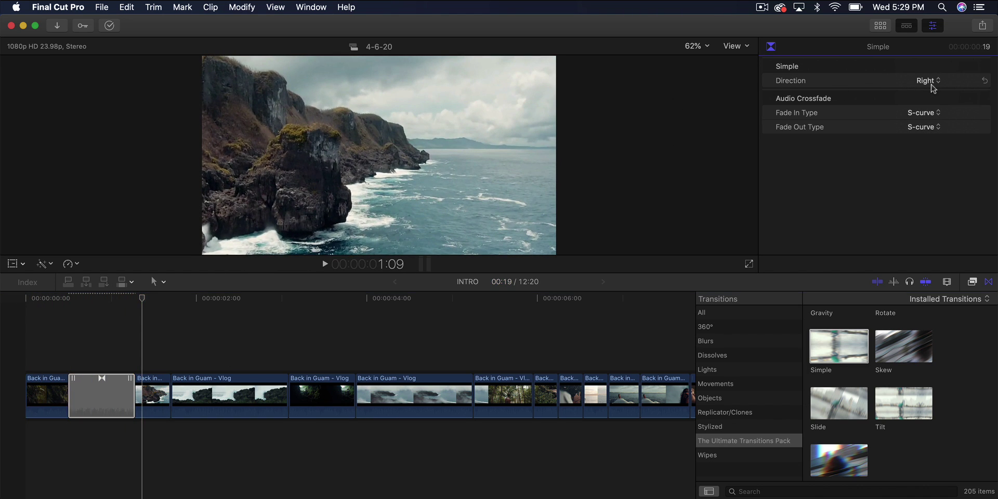
Preview the Simple transition with its Direction set to Down and to Diagonal 1, and delete the transition.
{"action": "left_click", "coordinate": [929, 82]}
{"action": "left_click", "coordinate": [927, 91]}
{"action": "key", "text": "shift+slash"}
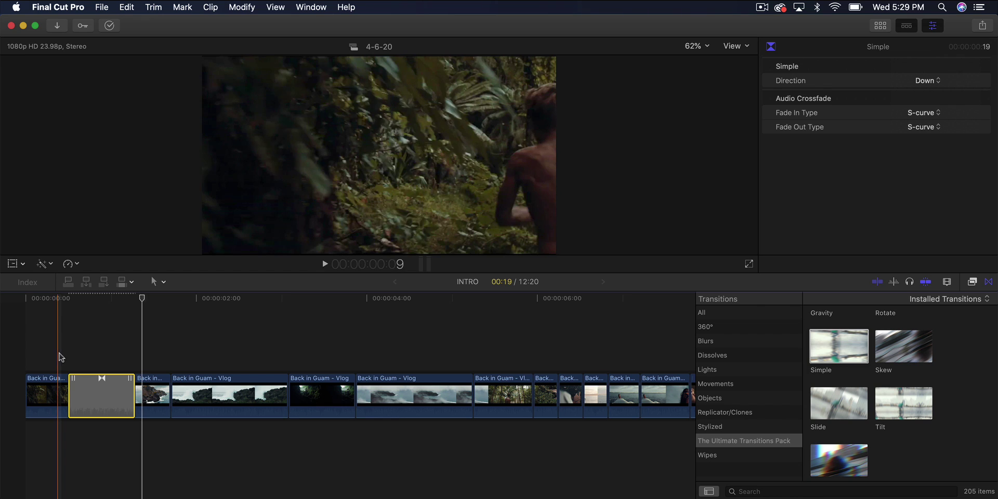
{"action": "left_click", "coordinate": [918, 80]}
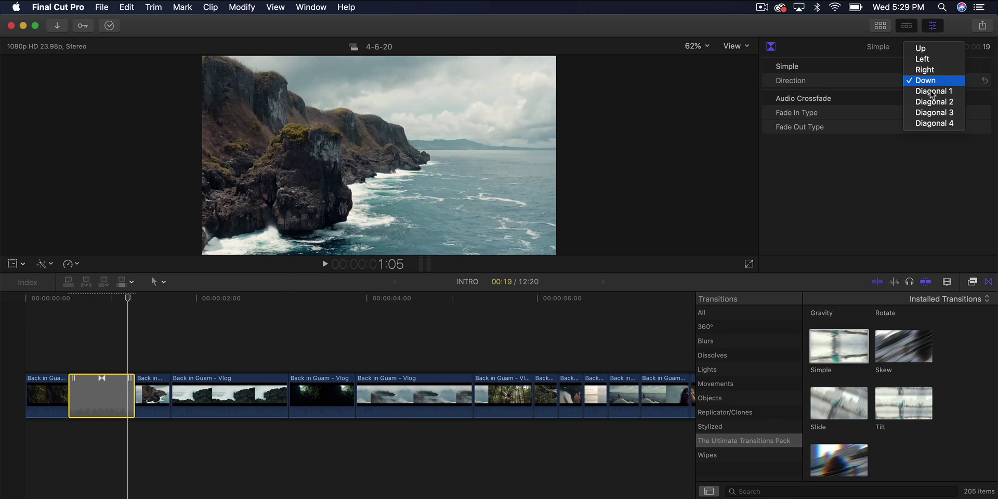
{"action": "left_click", "coordinate": [935, 92]}
{"action": "key", "text": "shift+slash"}
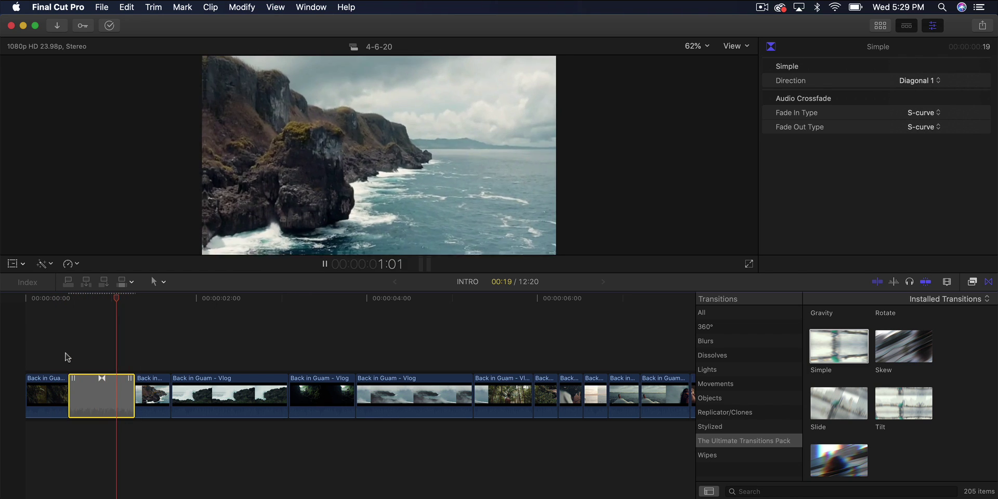
{"action": "key", "text": "Delete"}
Add the Comic 01 transition between the first and second clips and shorten it to 16 frames.
{"action": "scroll", "coordinate": [955, 387], "scroll_direction": "up", "scroll_amount": 10}
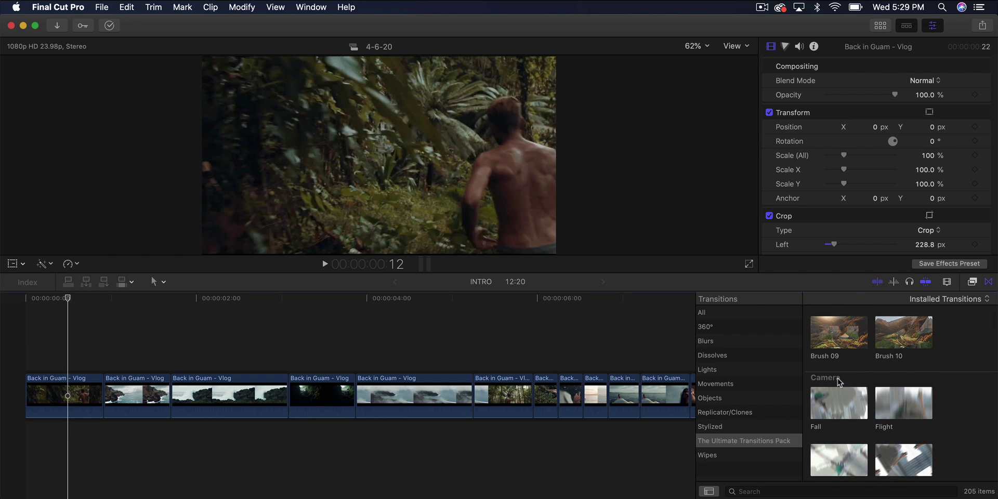
{"action": "scroll", "coordinate": [857, 385], "scroll_direction": "down", "scroll_amount": 10}
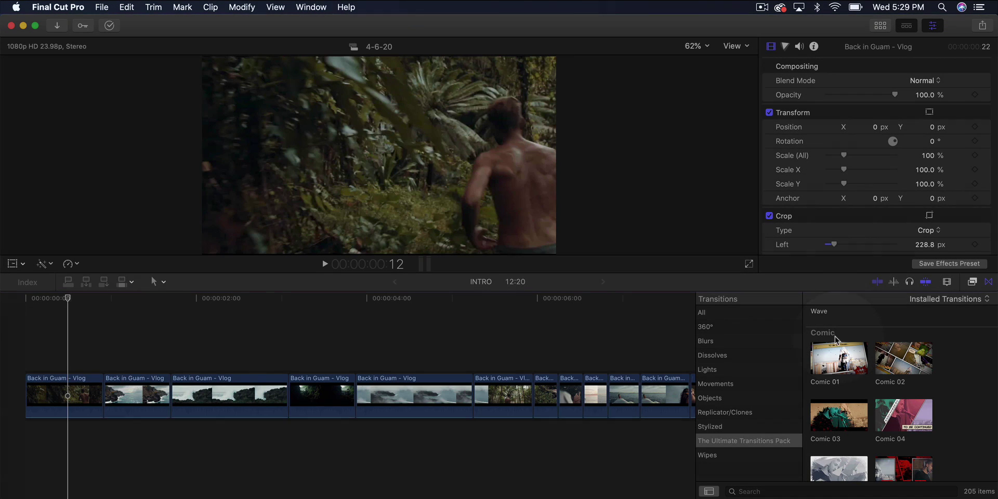
{"action": "left_click", "coordinate": [830, 355]}
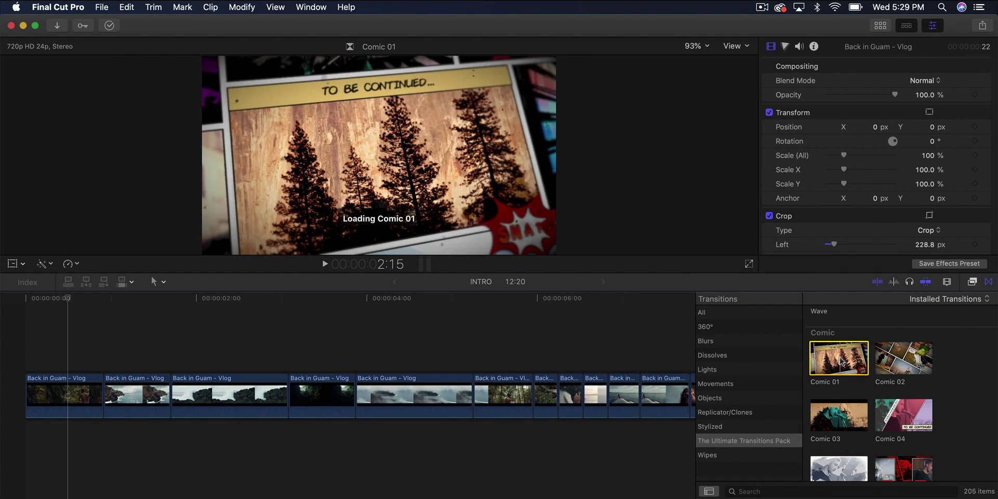
{"action": "left_click_drag", "start_coordinate": [835, 356], "coordinate": [104, 395]}
{"action": "left_click_drag", "start_coordinate": [38, 393], "coordinate": [78, 391]}
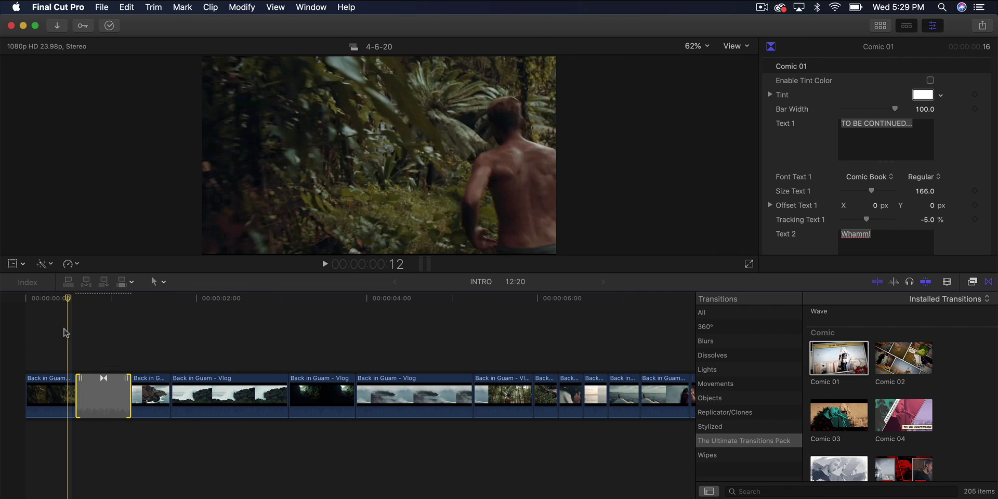
Play back the shortened Comic 01 transition and undo its shortening.
{"action": "key", "text": "space"}
{"action": "key", "text": "space"}
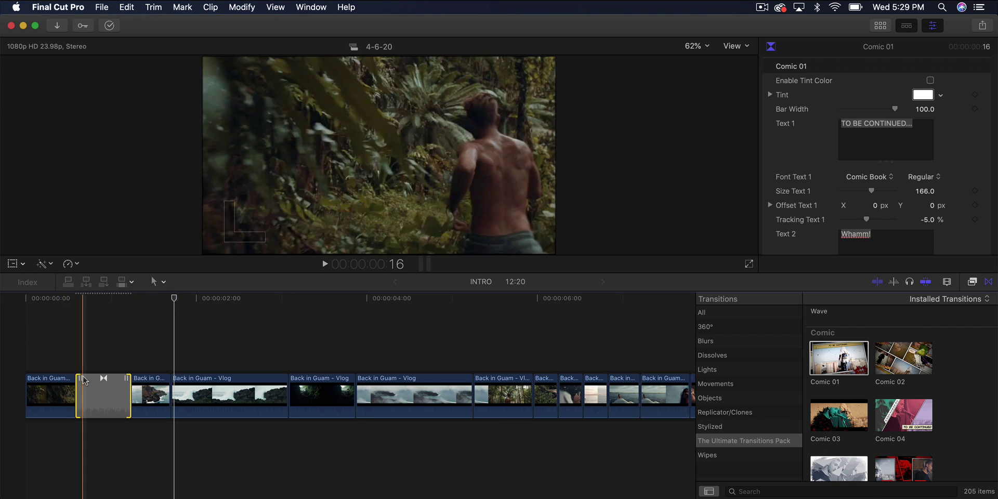
{"action": "left_click", "coordinate": [70, 396]}
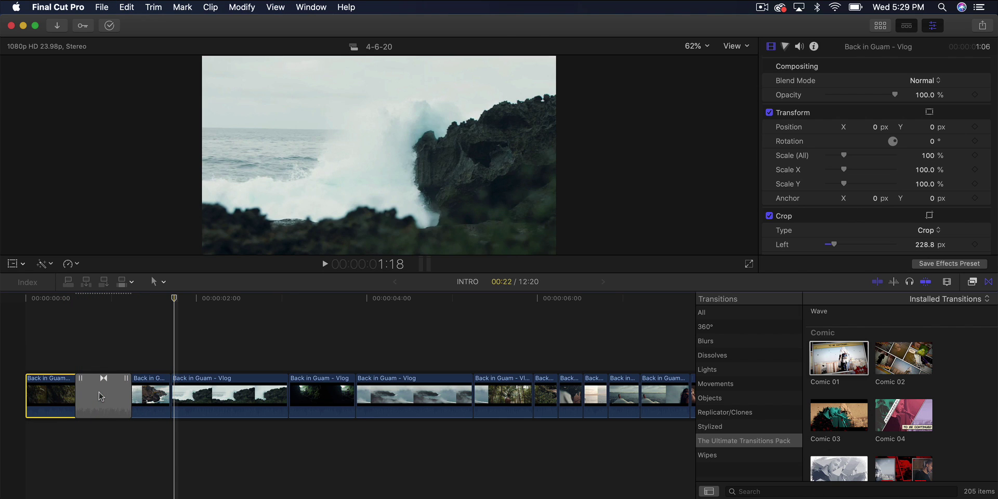
{"action": "key", "text": "super+z"}
Play back the full-length Comic 01 transition between the first and second clips and delete it.
{"action": "left_click", "coordinate": [102, 394]}
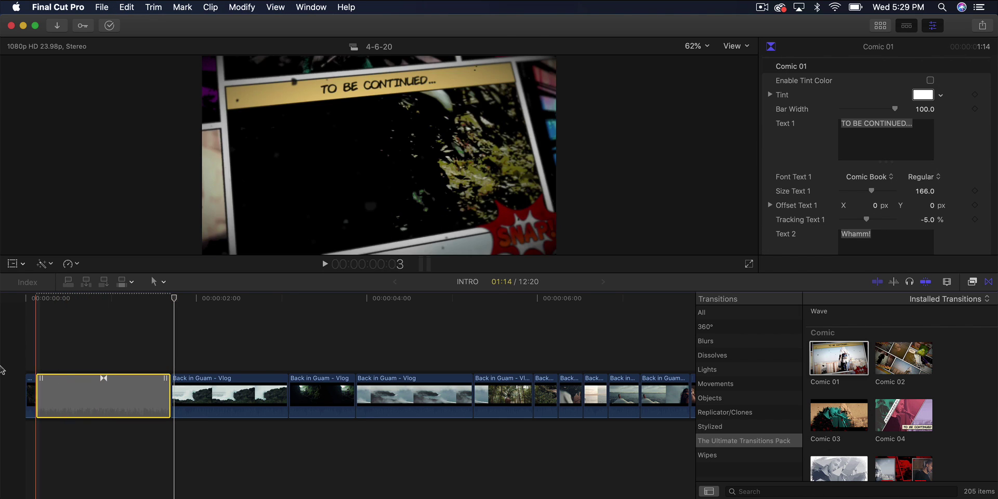
{"action": "key", "text": "Home"}
{"action": "key", "text": "space"}
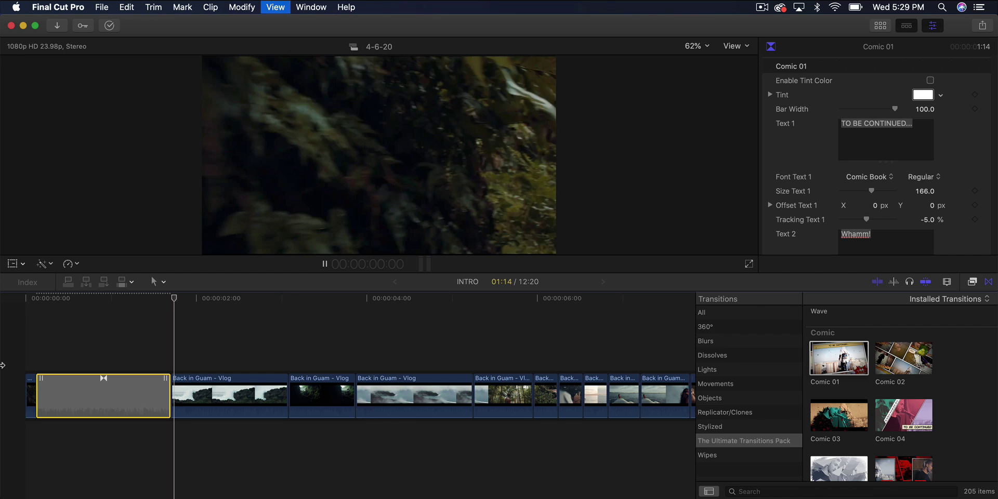
{"action": "key", "text": "Home"}
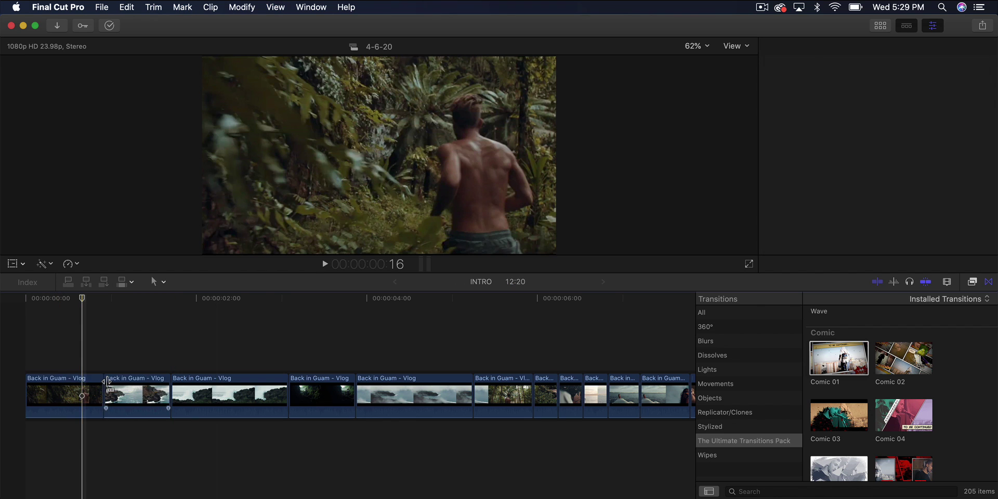
{"action": "left_click", "coordinate": [107, 383]}
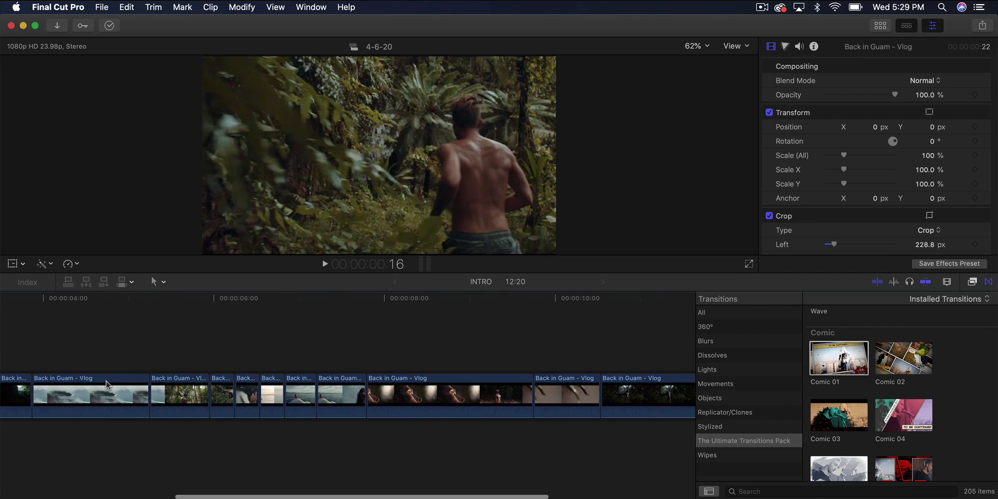
Add the Comic 01 transition between the last two clips and preview it up to its second panel.
{"action": "scroll", "coordinate": [416, 396], "scroll_direction": "right", "scroll_amount": 10}
{"action": "left_click_drag", "start_coordinate": [839, 359], "coordinate": [397, 390]}
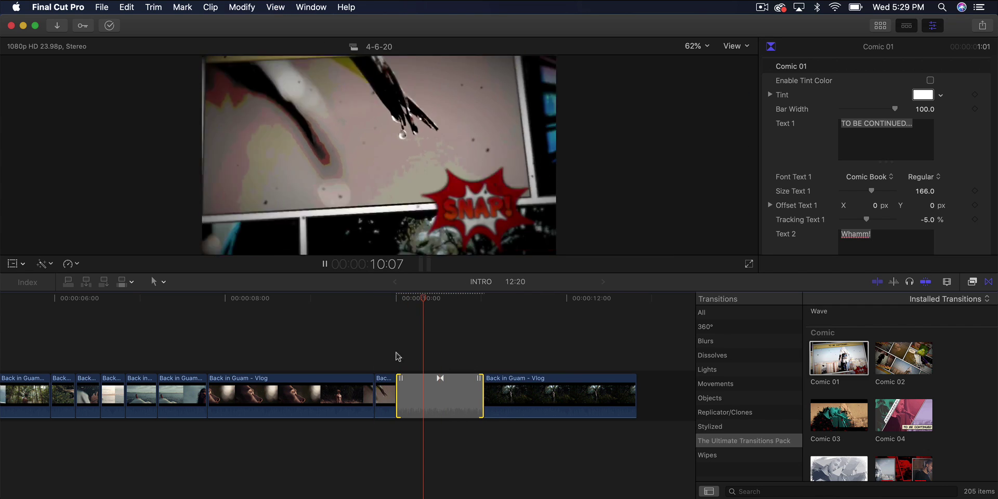
{"action": "left_click", "coordinate": [427, 394]}
{"action": "left_click_drag", "start_coordinate": [446, 299], "coordinate": [463, 296]}
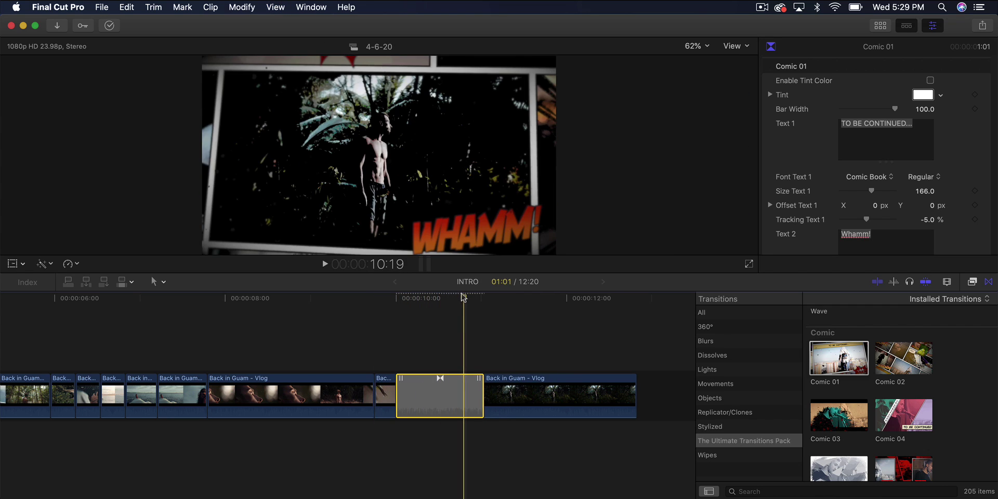
Set Comic 01's Text 1 to "DON'T FORGET TO LEAVE A LIKE!" and its Bar Width to 73.94.
{"action": "left_click", "coordinate": [487, 226]}
{"action": "scroll", "coordinate": [880, 214], "scroll_direction": "down", "scroll_amount": 1}
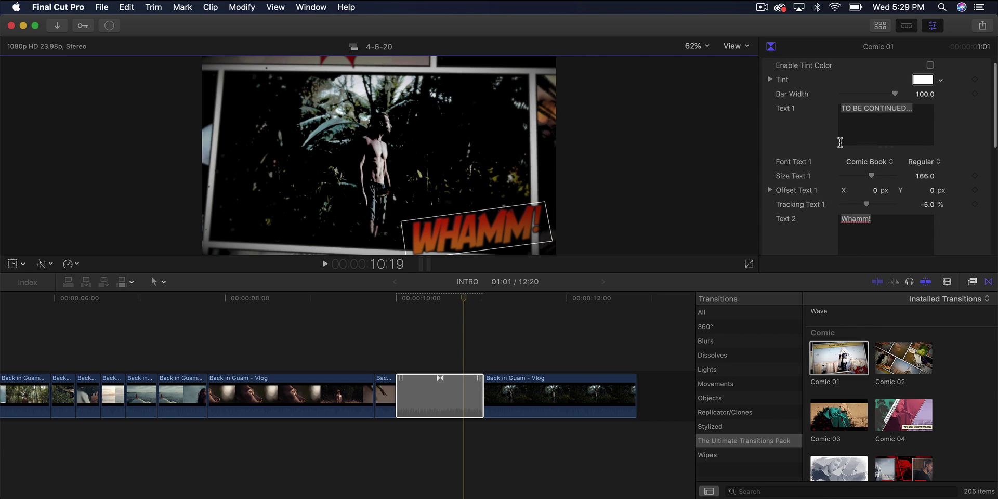
{"action": "scroll", "coordinate": [806, 67], "scroll_direction": "up", "scroll_amount": 1}
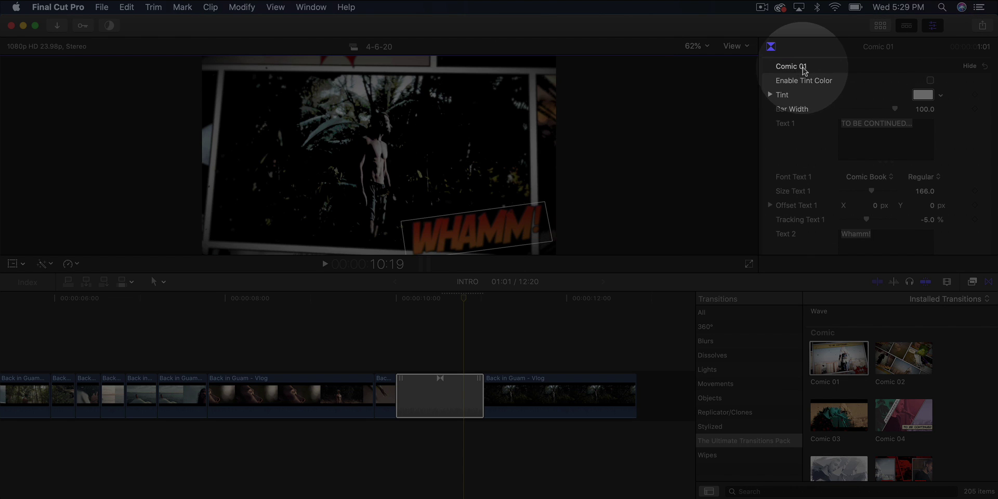
{"action": "scroll", "coordinate": [884, 156], "scroll_direction": "down", "scroll_amount": 10}
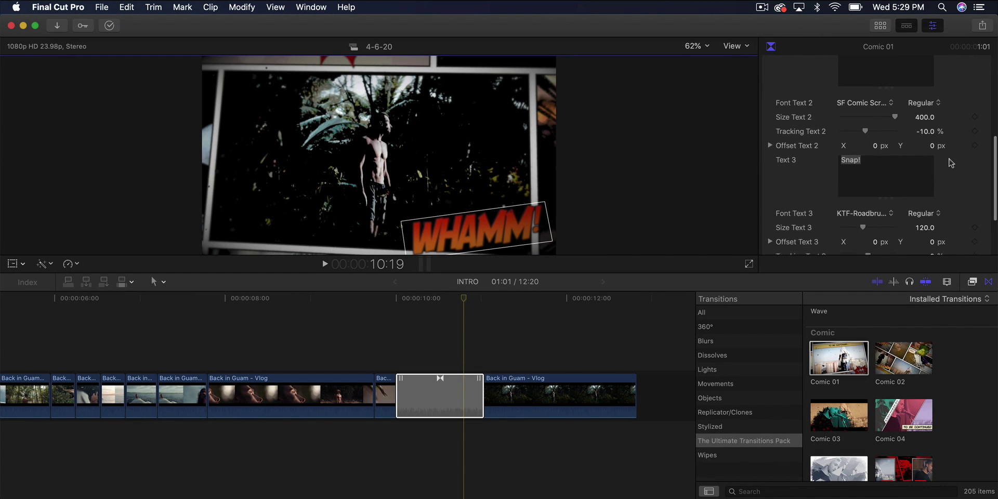
{"action": "scroll", "coordinate": [936, 162], "scroll_direction": "up", "scroll_amount": 12}
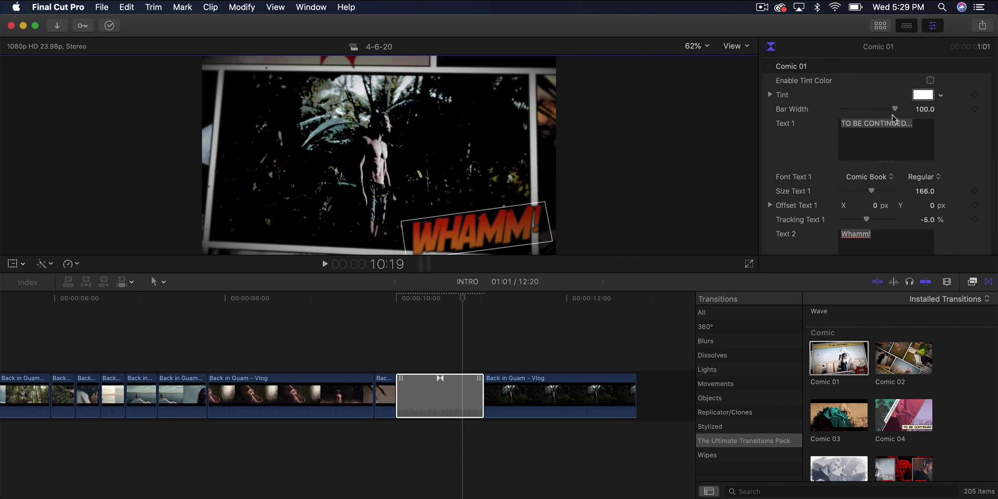
{"action": "left_click_drag", "start_coordinate": [871, 109], "coordinate": [884, 109]}
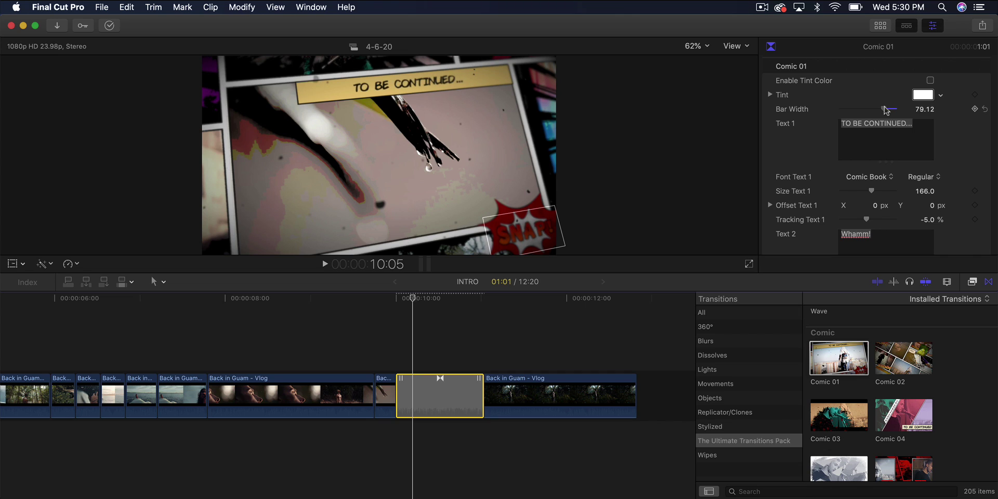
{"action": "type", "text": "DON'T FORGET TO LEAVE A LIKE!"}
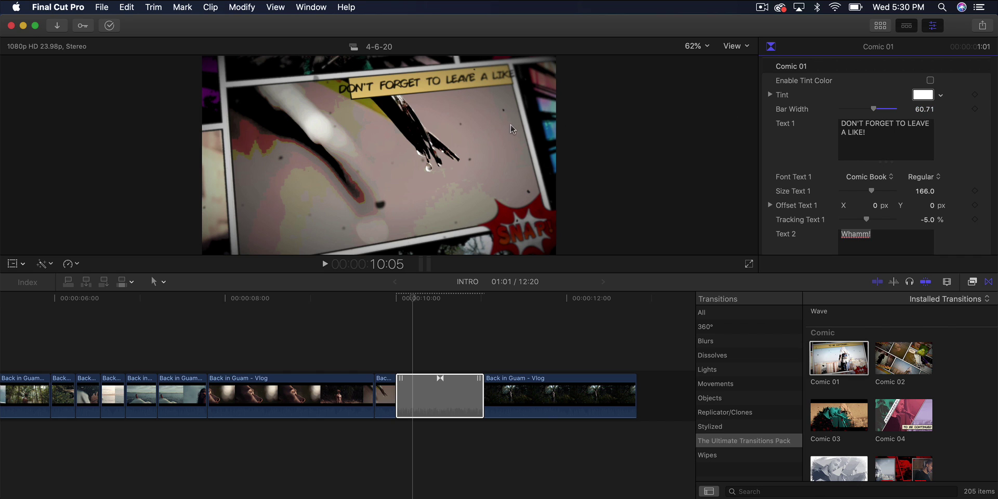
{"action": "mouse_move", "coordinate": [880, 108]}
{"action": "left_mouse_down"}
{"action": "mouse_move", "coordinate": [890, 109]}
{"action": "mouse_move", "coordinate": [882, 114]}
{"action": "left_mouse_up"}
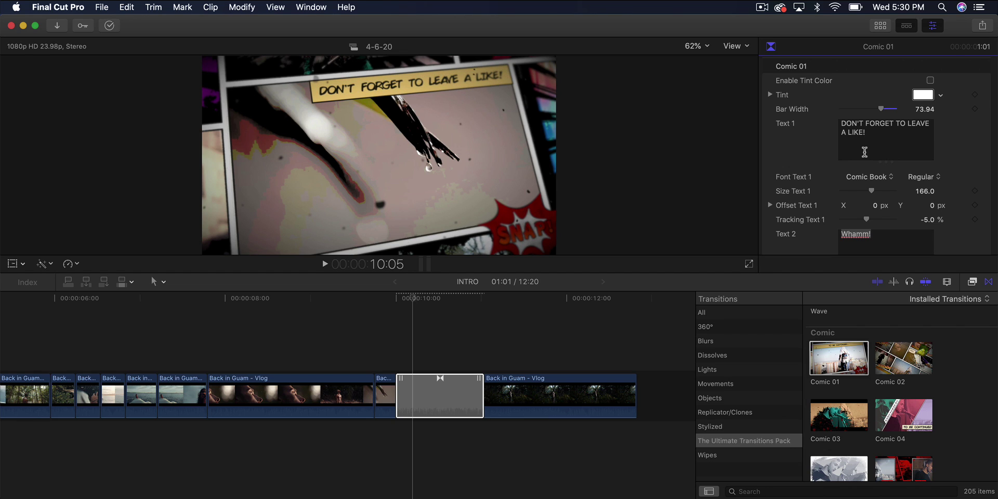
View the Tint color choices, try the Comic Script font on Text 1 and undo the font change.
{"action": "left_click", "coordinate": [938, 98]}
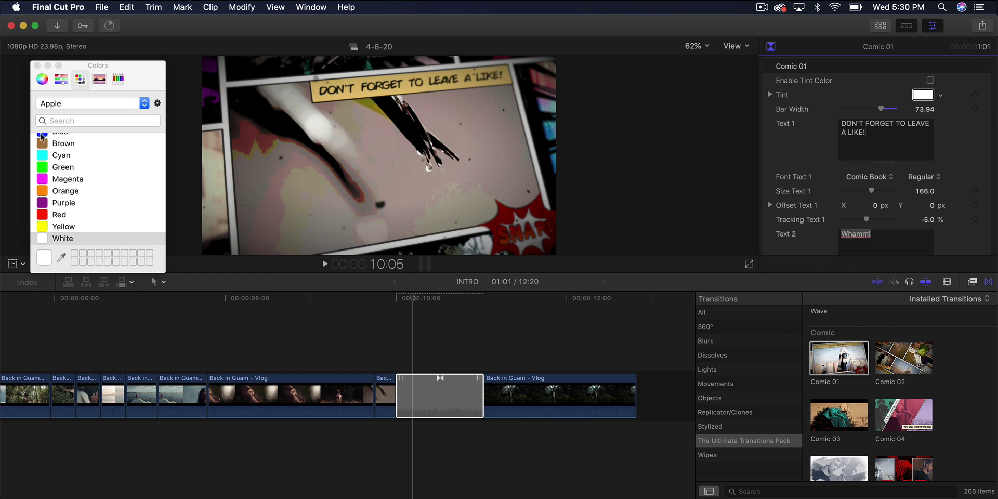
{"action": "left_click", "coordinate": [37, 65]}
{"action": "scroll", "coordinate": [877, 111], "scroll_direction": "down", "scroll_amount": 5}
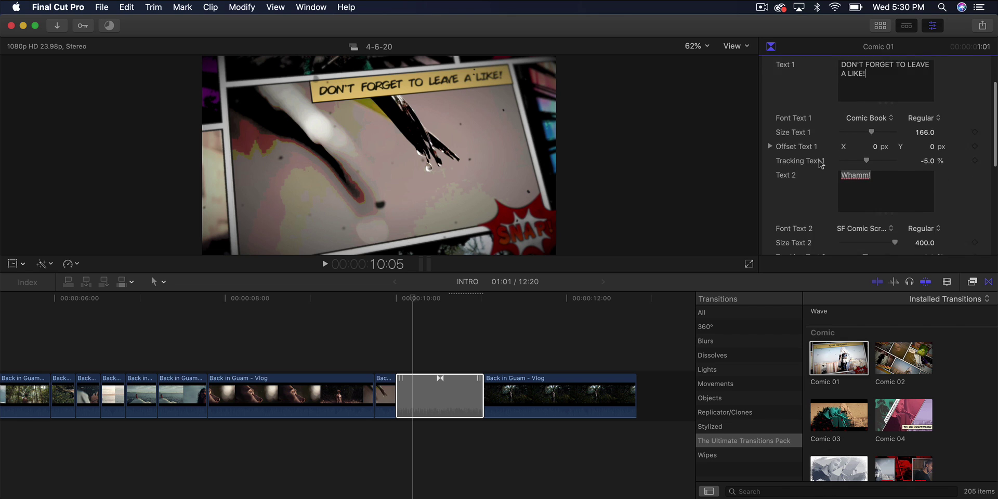
{"action": "left_click", "coordinate": [878, 111]}
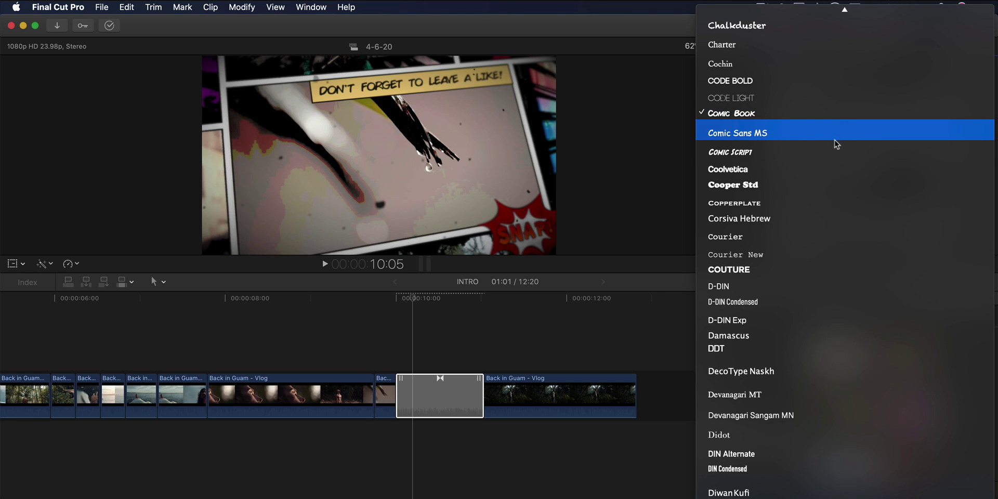
{"action": "left_click", "coordinate": [804, 156]}
{"action": "key", "text": "super+z"}
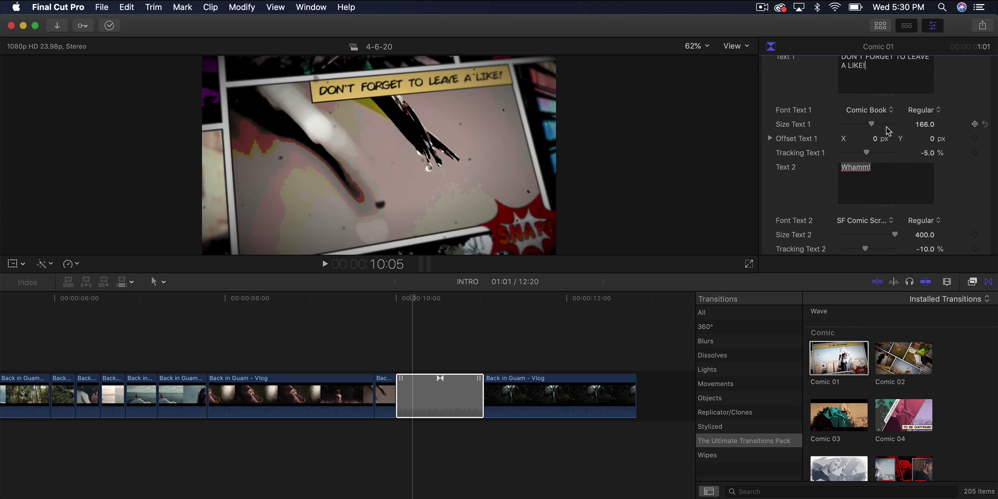
Set Comic 01's Text 3 to "LIKE!" at size 129 and its Text 2 to "HAWAII".
{"action": "scroll", "coordinate": [869, 125], "scroll_direction": "down", "scroll_amount": 5}
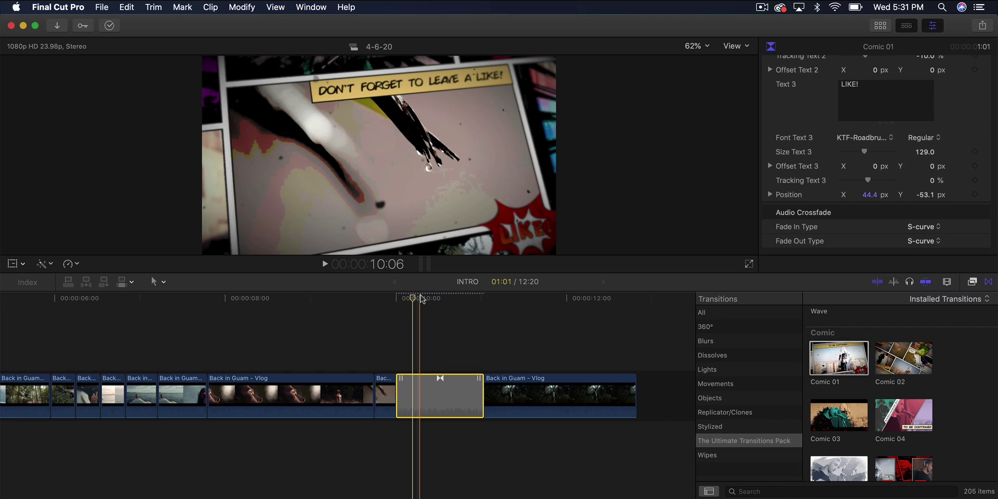
{"action": "left_click_drag", "start_coordinate": [414, 299], "coordinate": [462, 301]}
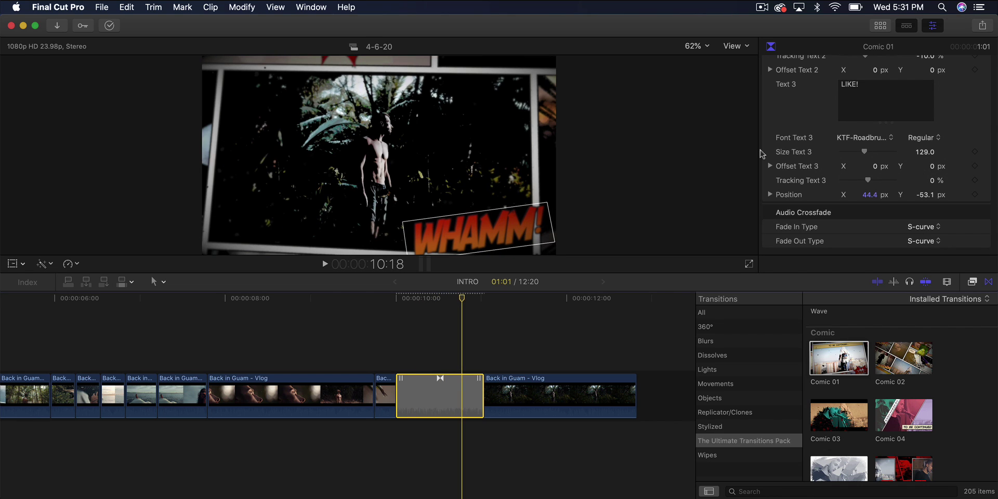
{"action": "scroll", "coordinate": [805, 220], "scroll_direction": "up", "scroll_amount": 5}
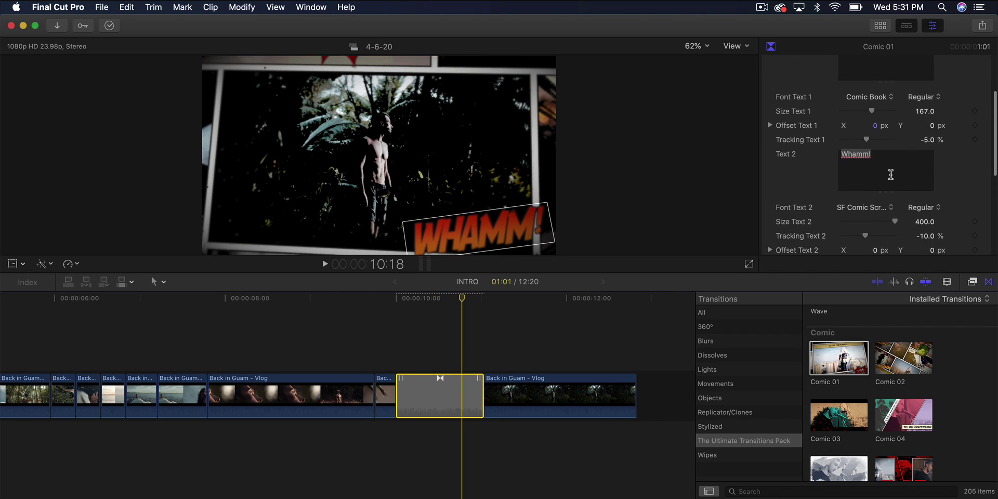
{"action": "left_click_drag", "start_coordinate": [918, 170], "coordinate": [775, 138]}
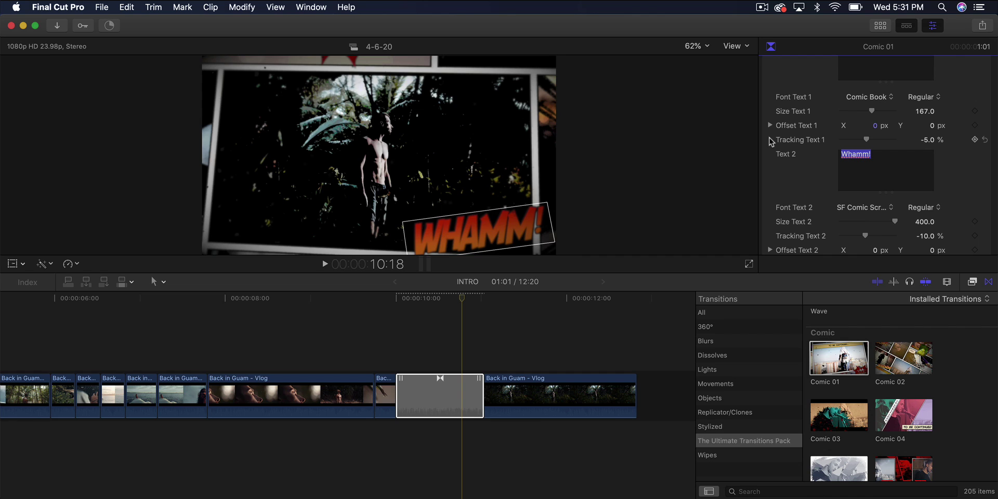
{"action": "type", "text": "HAWAII"}
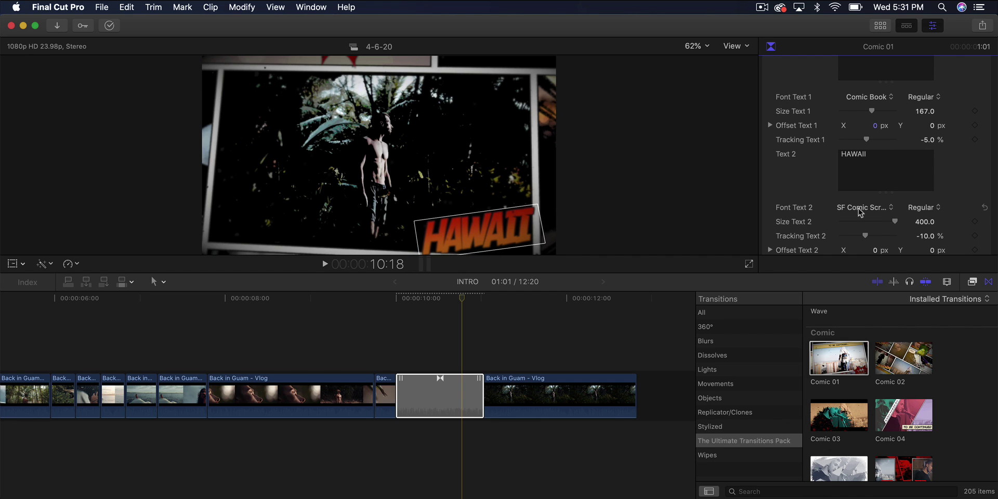
{"action": "left_click", "coordinate": [867, 208]}
{"action": "left_click", "coordinate": [930, 211]}
{"action": "left_click", "coordinate": [478, 404]}
{"action": "key", "text": "Up"}
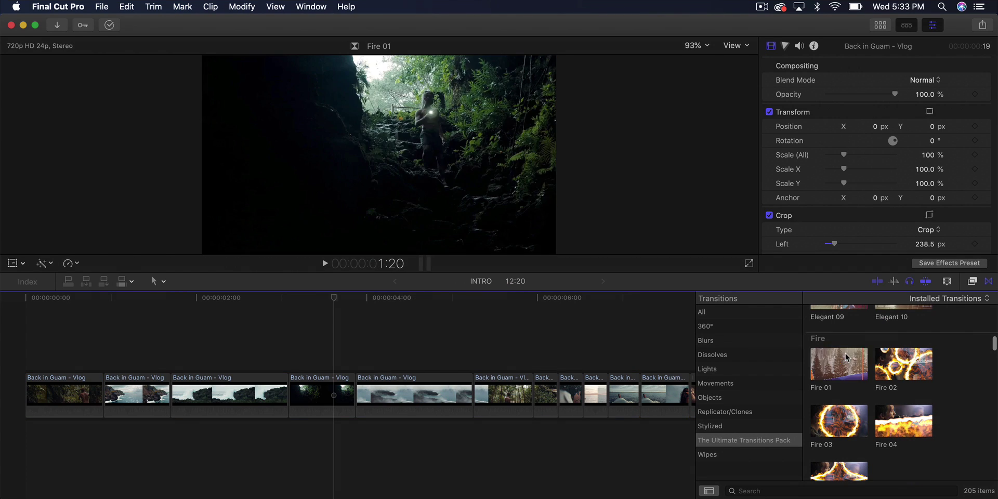
Add the Fire 01 transition between the second and third clips, play it back and delete it.
{"action": "left_click_drag", "start_coordinate": [840, 364], "coordinate": [151, 399]}
{"action": "key", "text": "space"}
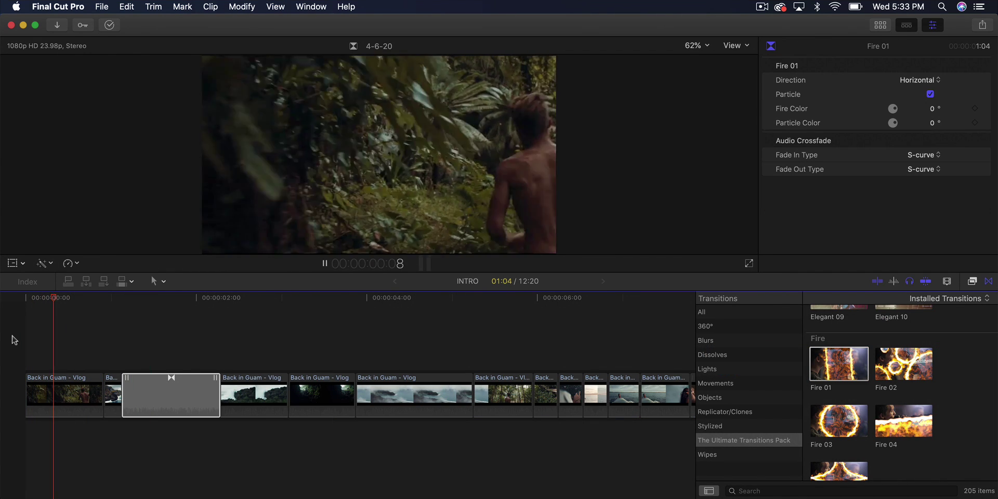
{"action": "key", "text": "space"}
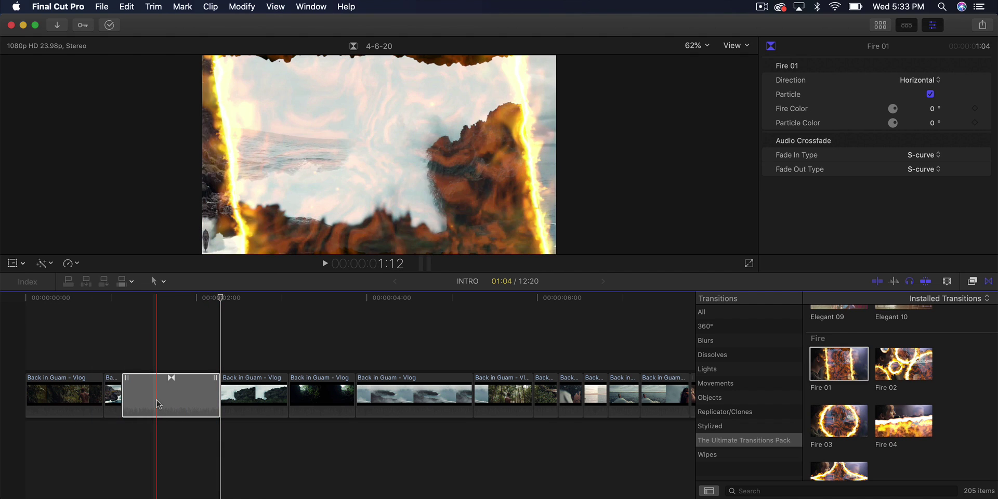
{"action": "key", "text": "Delete"}
Add the Fire 04 transition between the fifth and sixth clips with a duration of 14 frames and play it back.
{"action": "scroll", "coordinate": [931, 376], "scroll_direction": "down", "scroll_amount": 2}
{"action": "scroll", "coordinate": [932, 377], "scroll_direction": "down", "scroll_amount": 2}
{"action": "scroll", "coordinate": [938, 398], "scroll_direction": "up", "scroll_amount": 2}
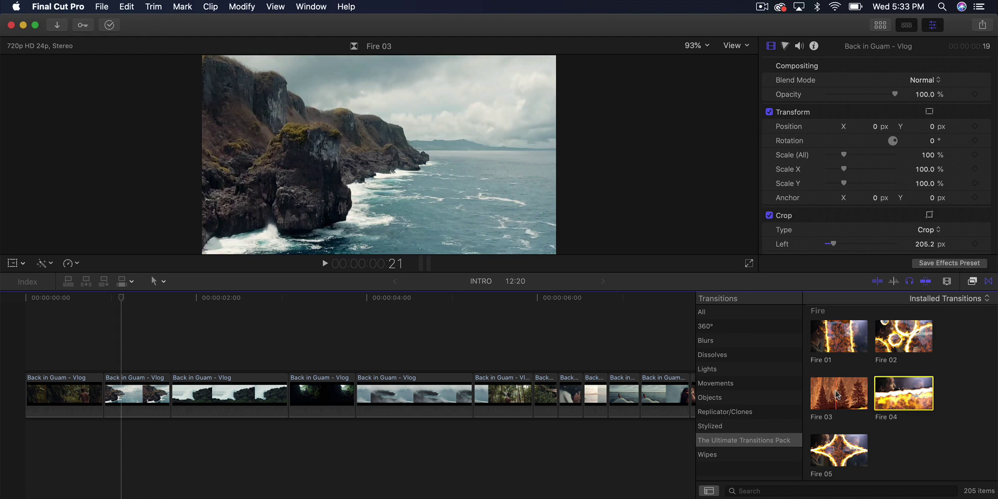
{"action": "left_click_drag", "start_coordinate": [891, 394], "coordinate": [458, 400]}
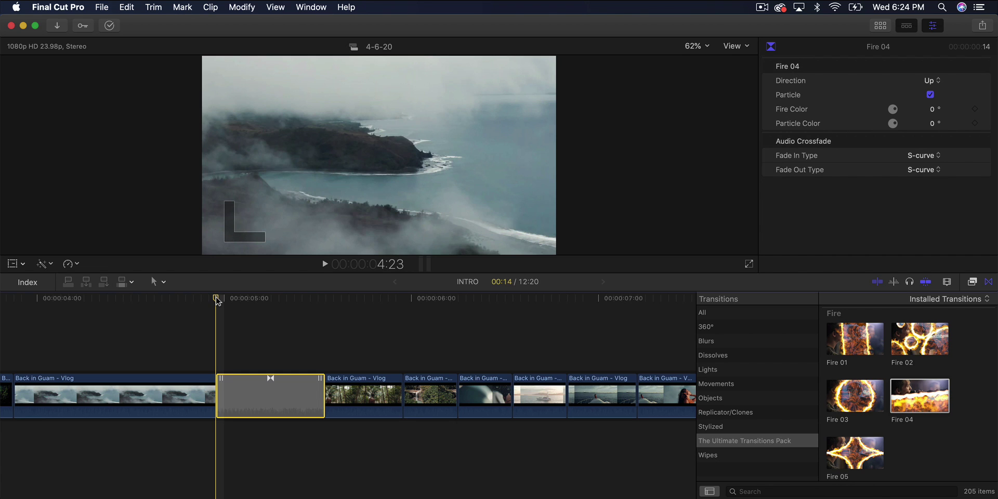
{"action": "key", "text": "slash"}
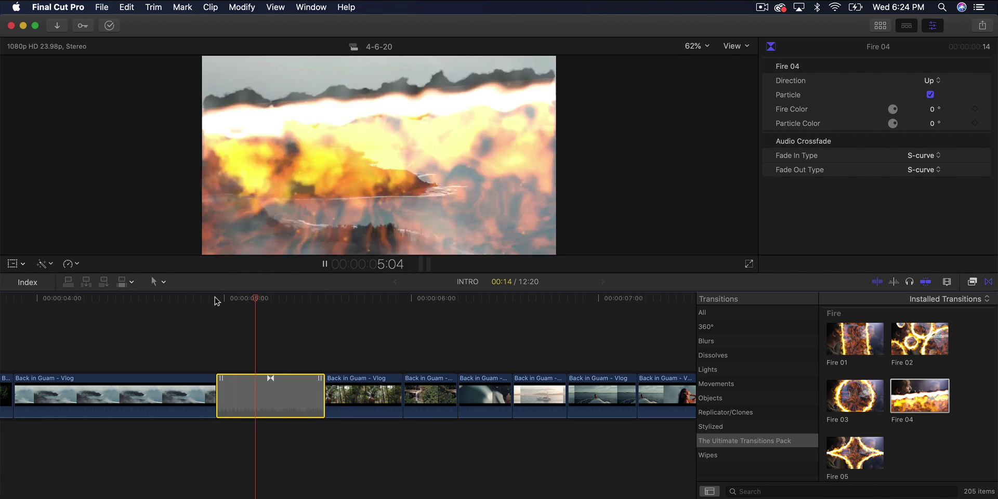
{"action": "key", "text": "space"}
{"action": "left_click_drag", "start_coordinate": [218, 298], "coordinate": [261, 298]}
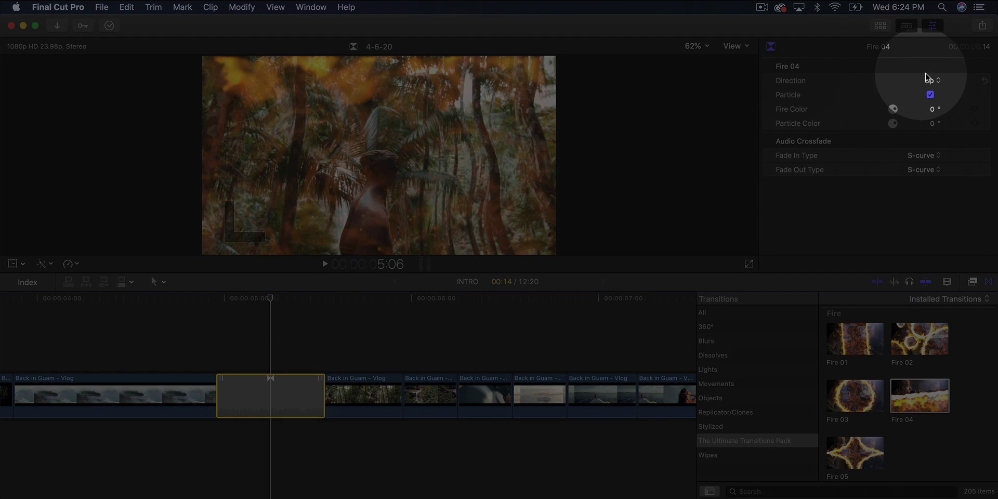
Set the Fire 04 transition's Direction to Left and play it back.
{"action": "left_click", "coordinate": [930, 80]}
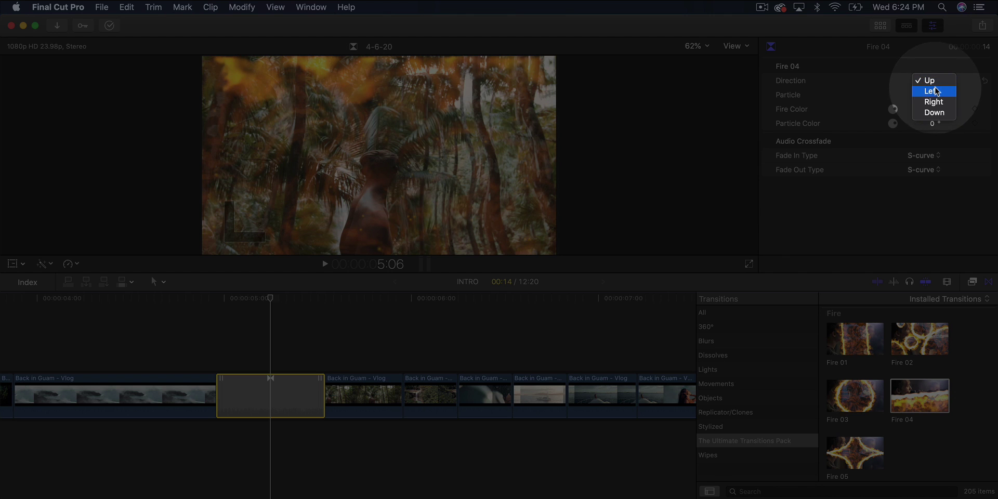
{"action": "left_click", "coordinate": [933, 91]}
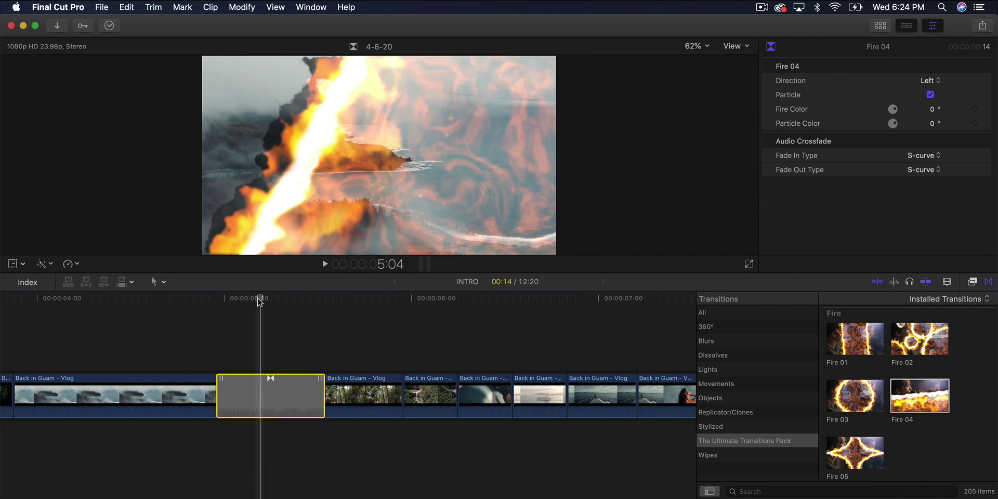
{"action": "key", "text": "space"}
Set the Fire 04 transition's Fire Color to 249.3° and render the selection to preview the recoloured fire.
{"action": "mouse_move", "coordinate": [252, 298]}
{"action": "left_mouse_down"}
{"action": "mouse_move", "coordinate": [260, 297]}
{"action": "mouse_move", "coordinate": [252, 296]}
{"action": "left_mouse_up"}
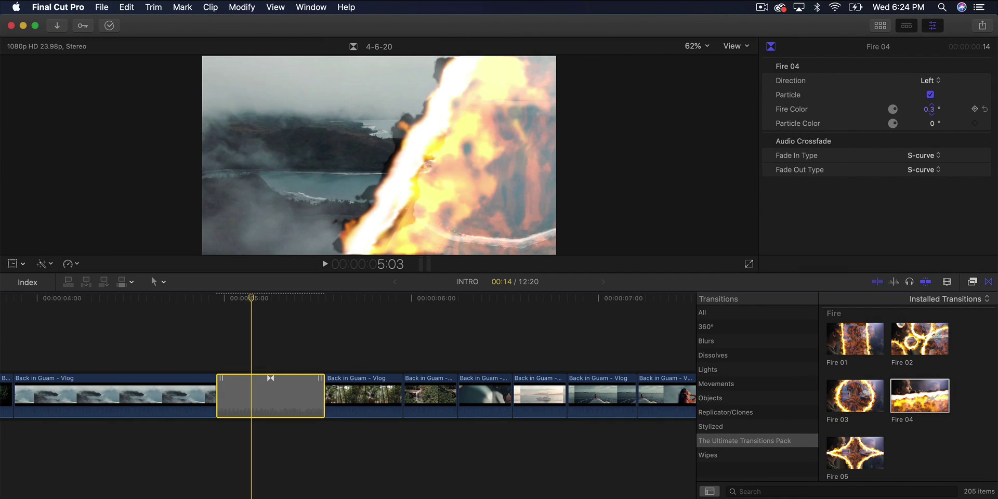
{"action": "left_click_drag", "start_coordinate": [932, 109], "coordinate": [891, 117]}
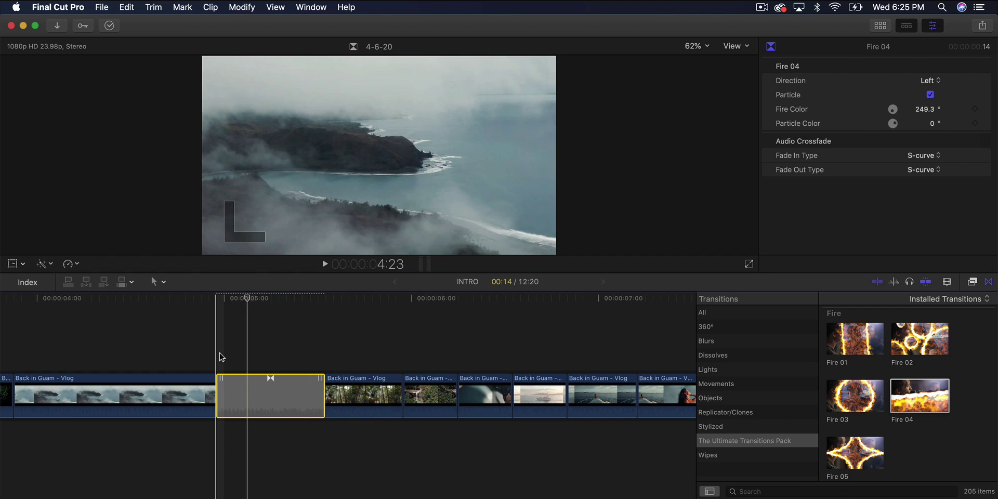
{"action": "left_click", "coordinate": [226, 341]}
{"action": "left_click", "coordinate": [241, 7]}
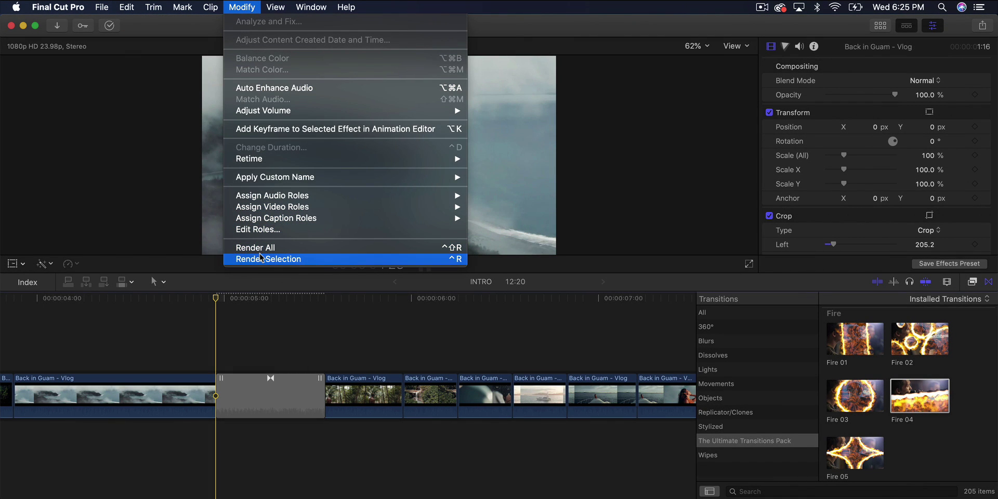
{"action": "left_click", "coordinate": [261, 258]}
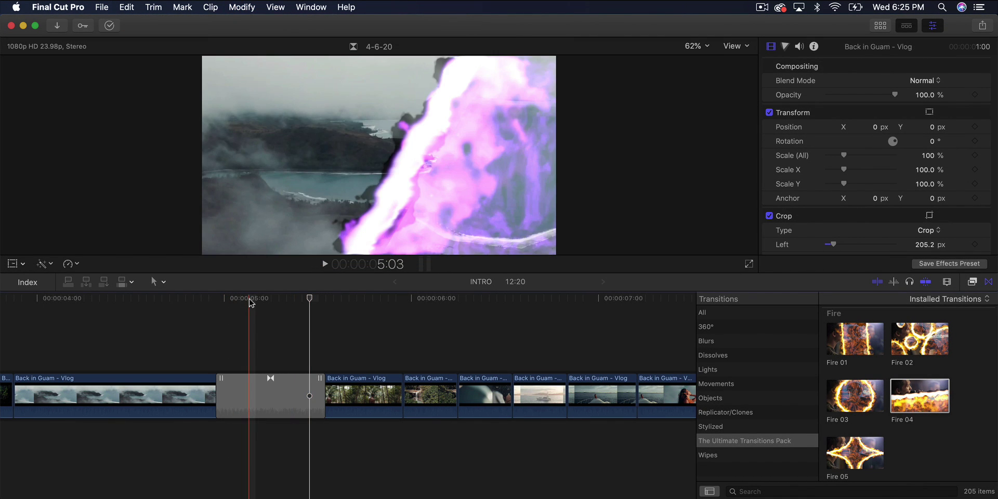
{"action": "left_click", "coordinate": [244, 298]}
Add another transition from The Ultimate Transitions Pack at a cut farther along the timeline and move the playhead there.
{"action": "left_click_drag", "start_coordinate": [904, 453], "coordinate": [498, 393]}
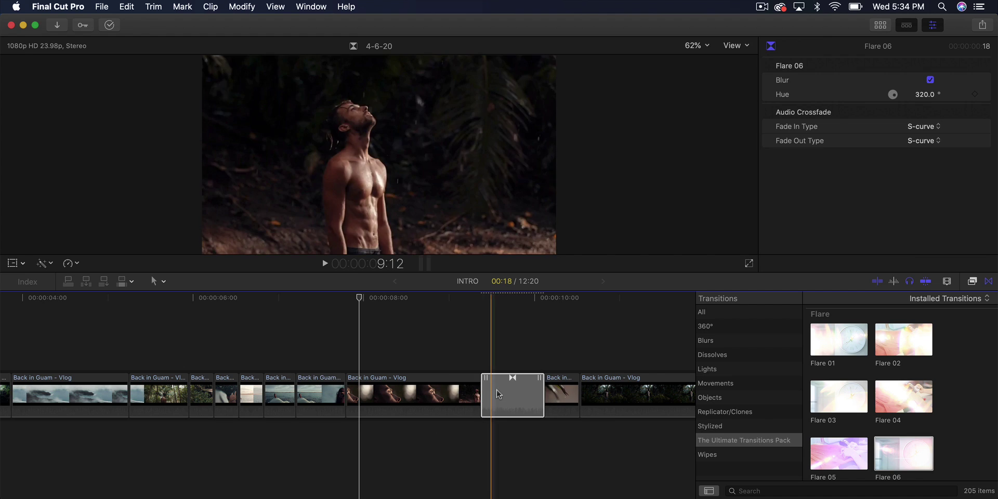
{"action": "left_click", "coordinate": [512, 298]}
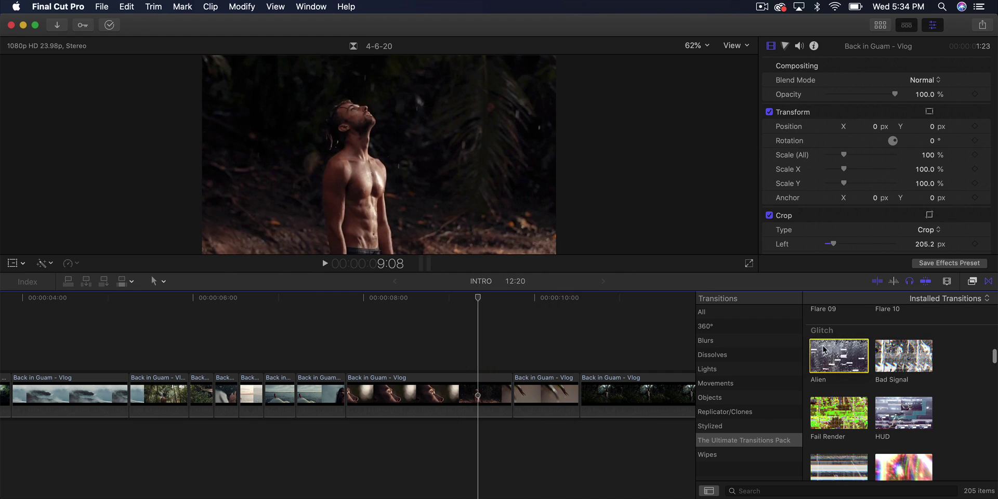
Add the Alien glitch transition between the fourth and fifth clips with a duration of 14 frames and preview it.
{"action": "scroll", "coordinate": [819, 343], "scroll_direction": "down", "scroll_amount": 2}
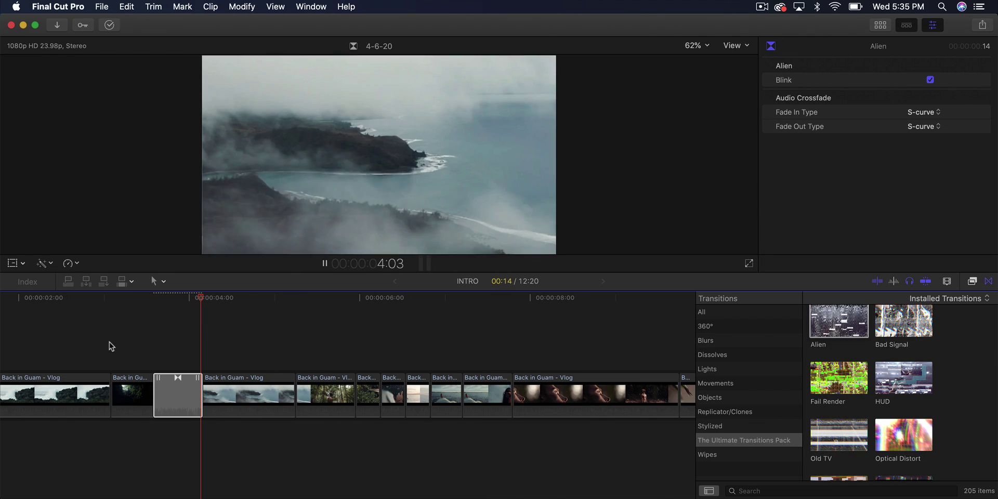
{"action": "key", "text": "space"}
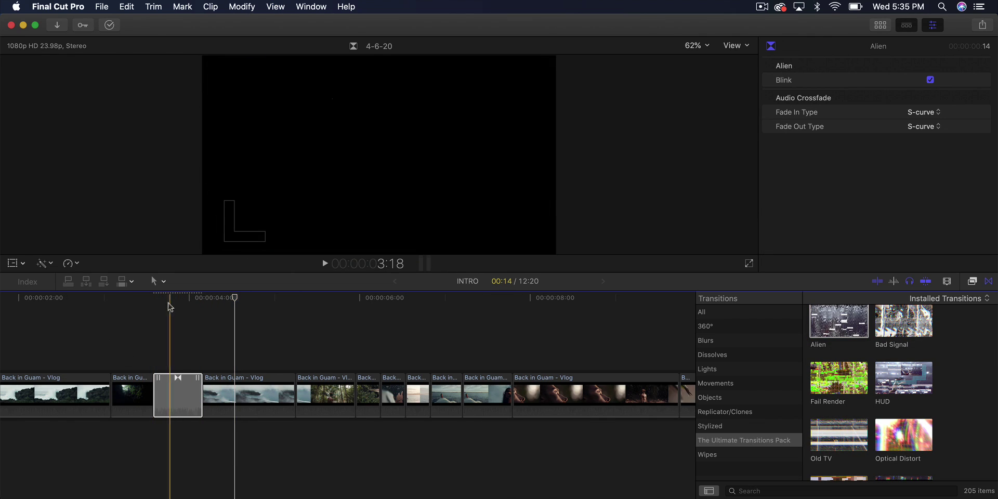
{"action": "left_click", "coordinate": [178, 300]}
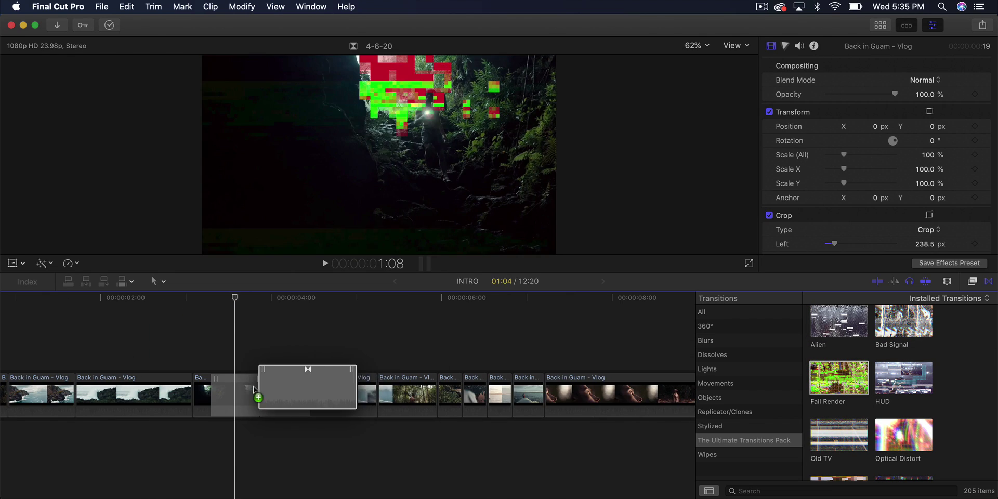
Replace Alien with the Fail Render transition, shorten it to 23 frames, play it back and delete it.
{"action": "left_click", "coordinate": [259, 396]}
{"action": "left_click_drag", "start_coordinate": [307, 393], "coordinate": [297, 393]}
{"action": "key", "text": "space"}
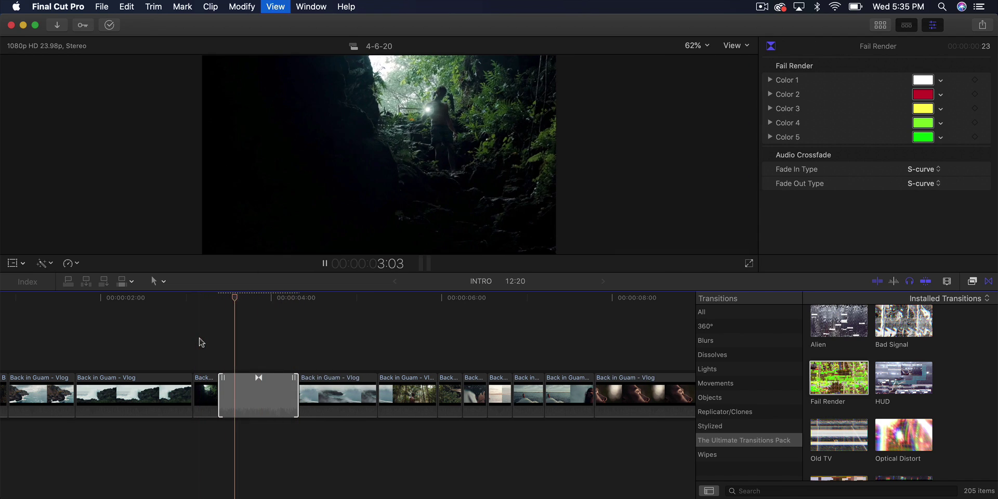
{"action": "key", "text": "space"}
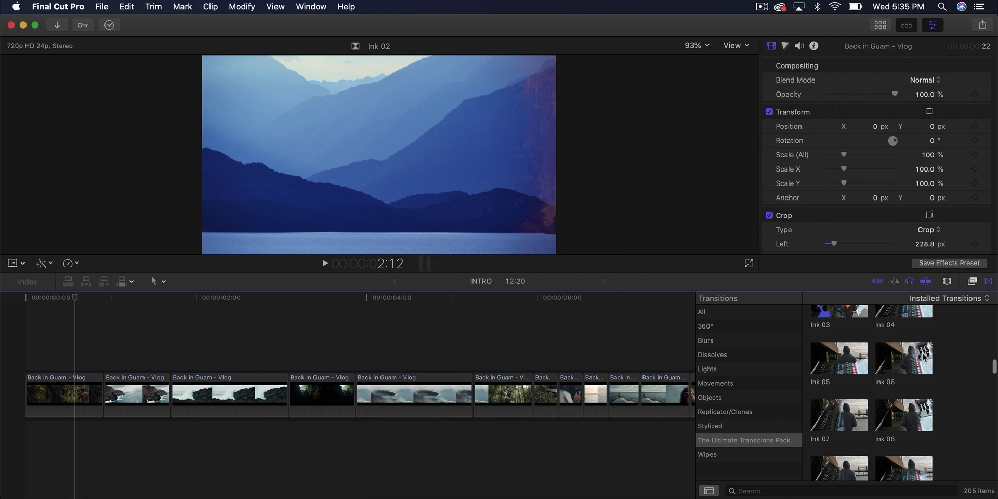
Preview the Ink 02 transition and browse The Ultimate Transitions Pack down to the Light Leak category.
{"action": "scroll", "coordinate": [924, 357], "scroll_direction": "down", "scroll_amount": 5}
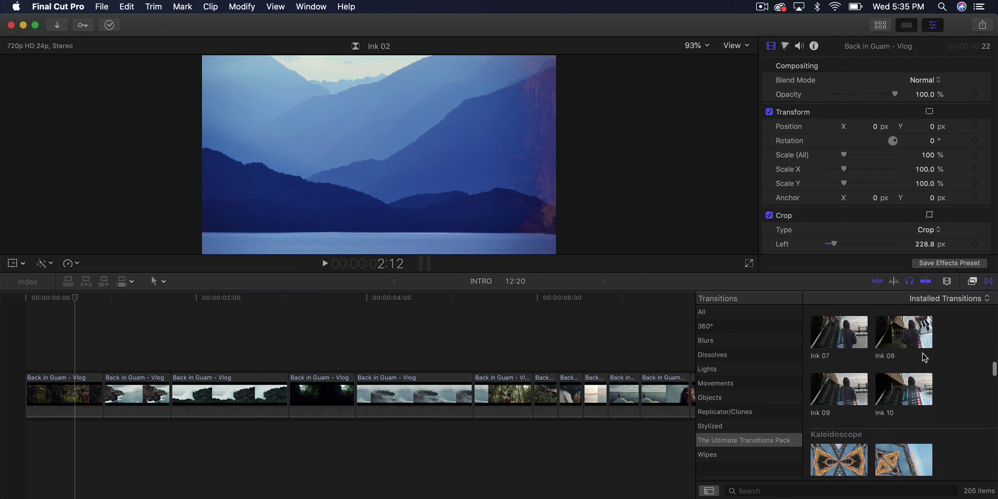
{"action": "scroll", "coordinate": [925, 356], "scroll_direction": "down", "scroll_amount": 5}
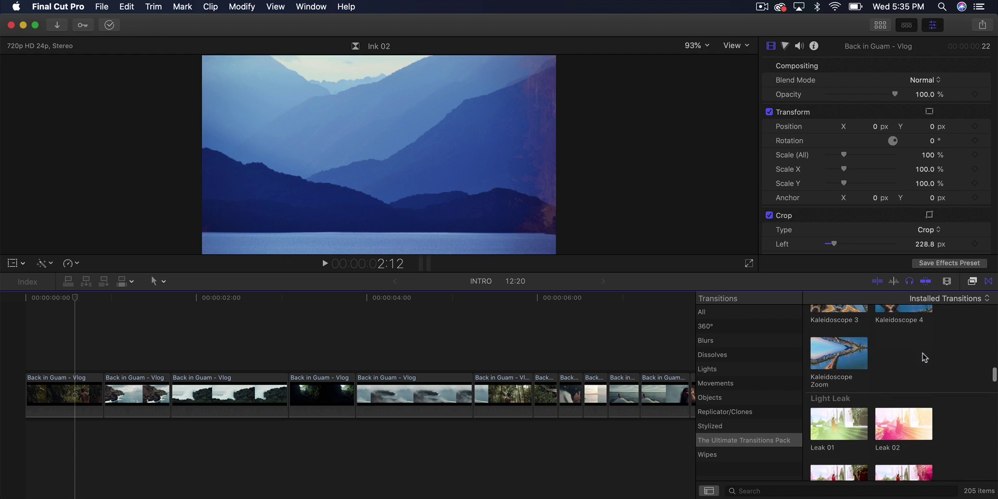